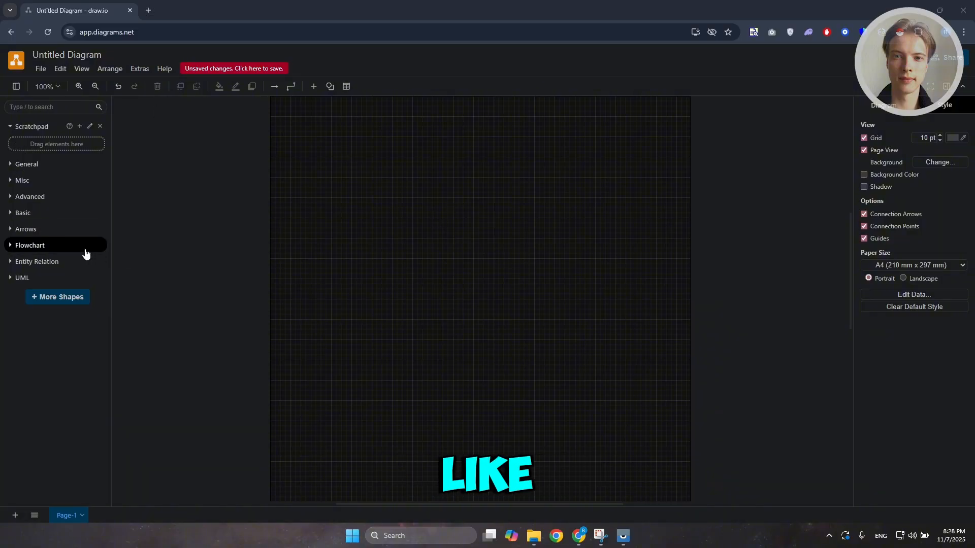
Expand the General shape library and preview its shapes, such as the hexagon, then collapse it
{"action": "left_click", "coordinate": [12, 165]}
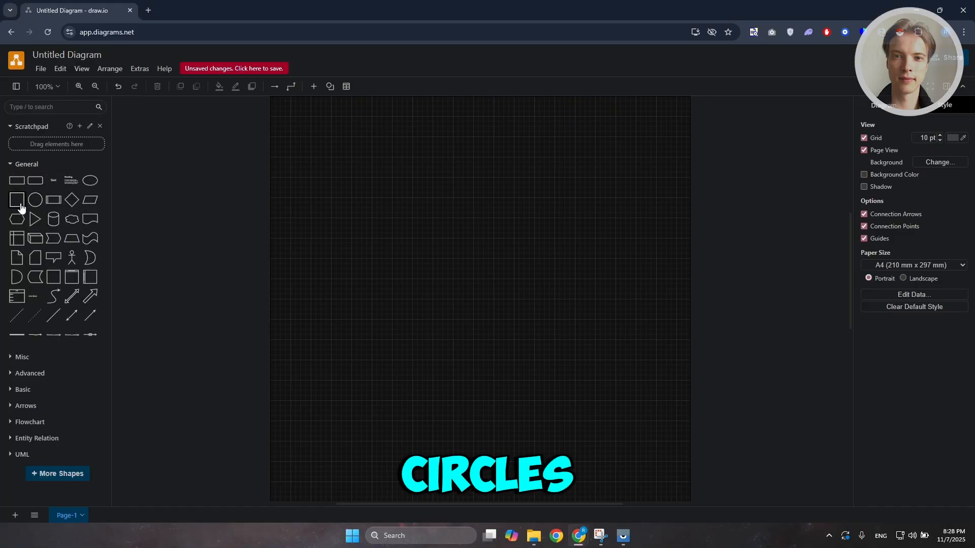
{"action": "mouse_move", "coordinate": [17, 207]}
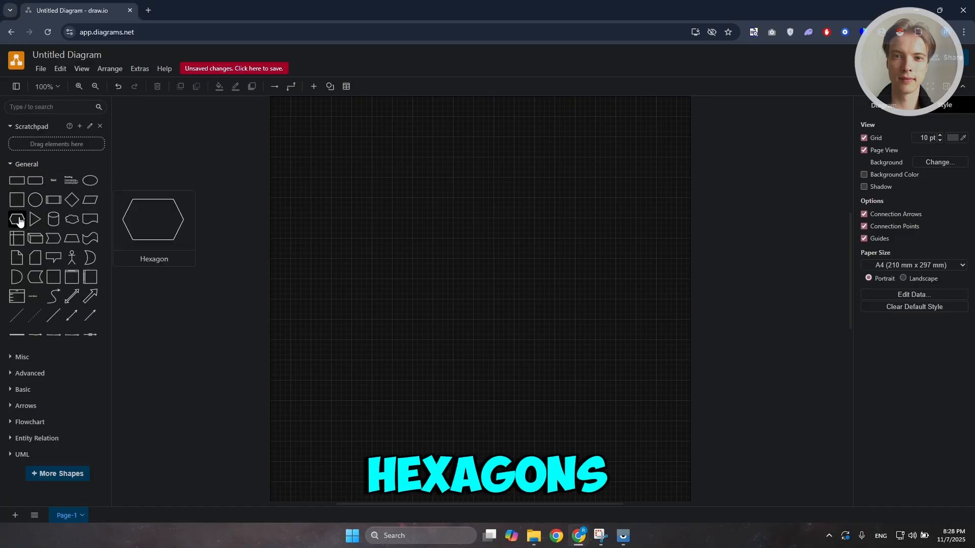
{"action": "mouse_move", "coordinate": [54, 224]}
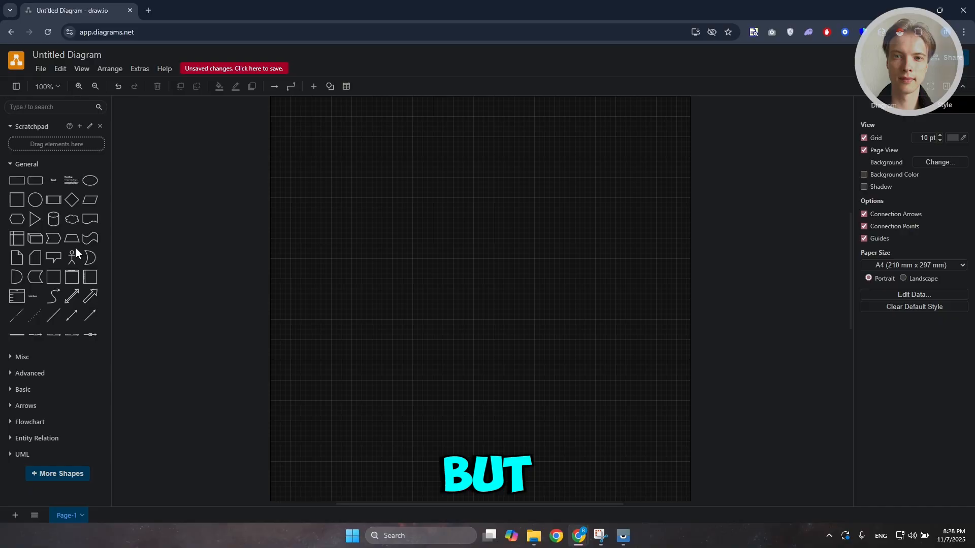
{"action": "mouse_move", "coordinate": [63, 261]}
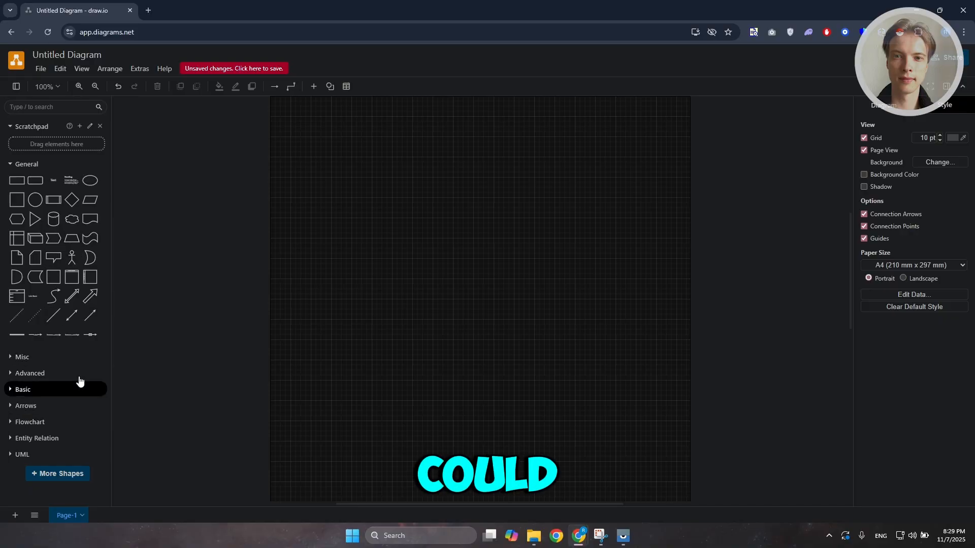
{"action": "left_click", "coordinate": [13, 169]}
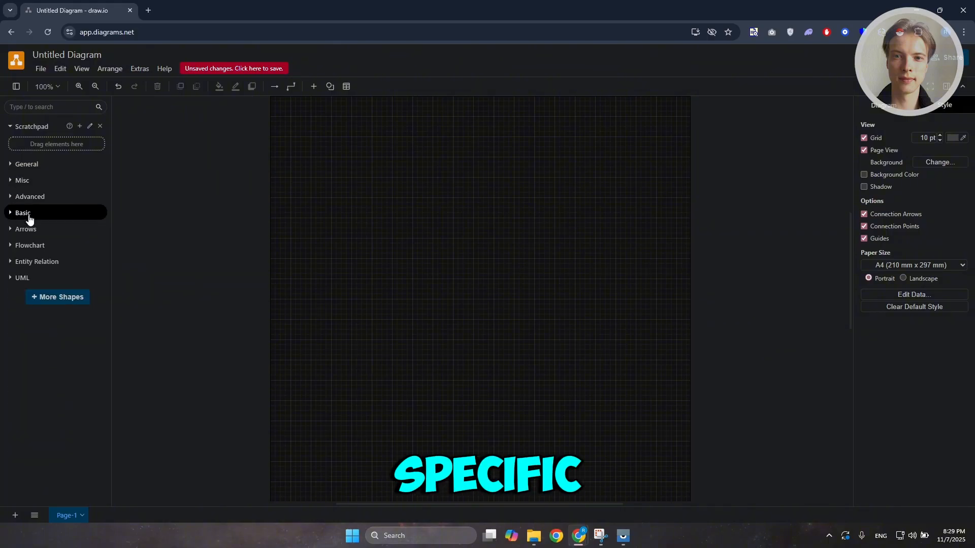
Open the Arrows and Flowchart shape libraries in turn to preview their shapes
{"action": "left_click", "coordinate": [10, 231]}
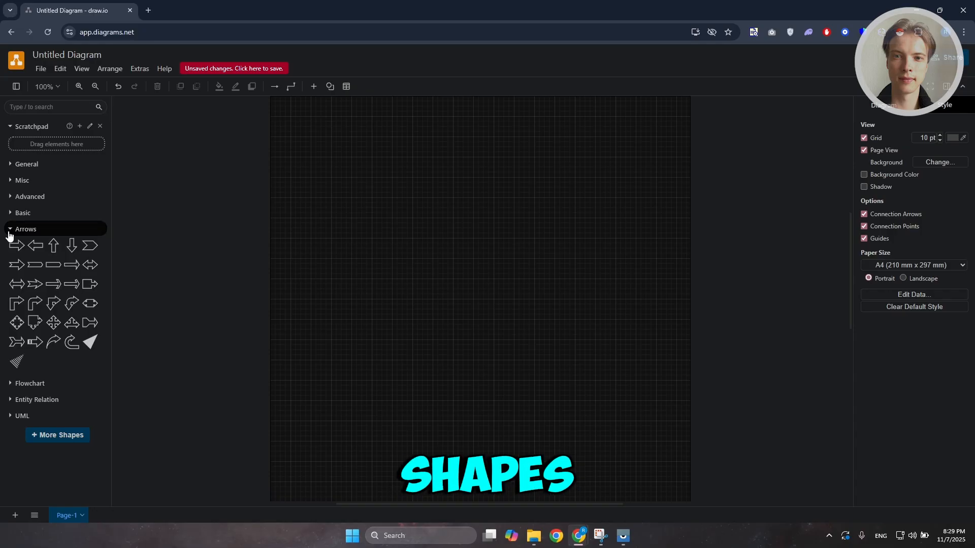
{"action": "left_click", "coordinate": [9, 231]}
{"action": "left_click", "coordinate": [11, 246]}
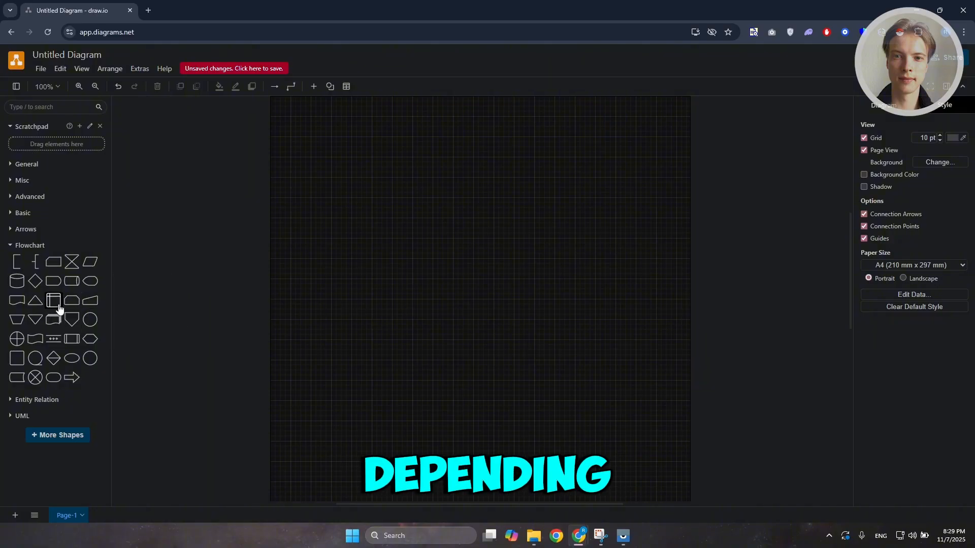
{"action": "mouse_move", "coordinate": [53, 308]}
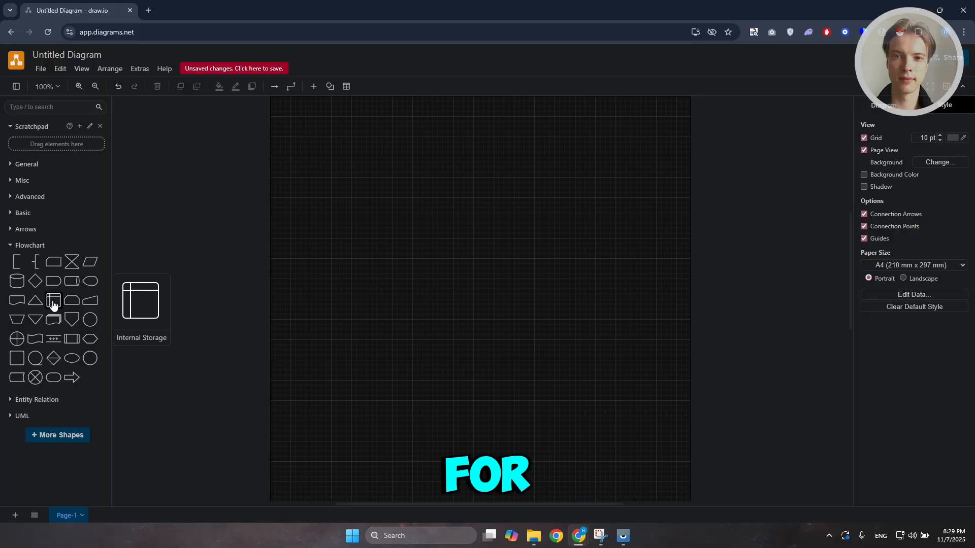
{"action": "mouse_move", "coordinate": [20, 284]}
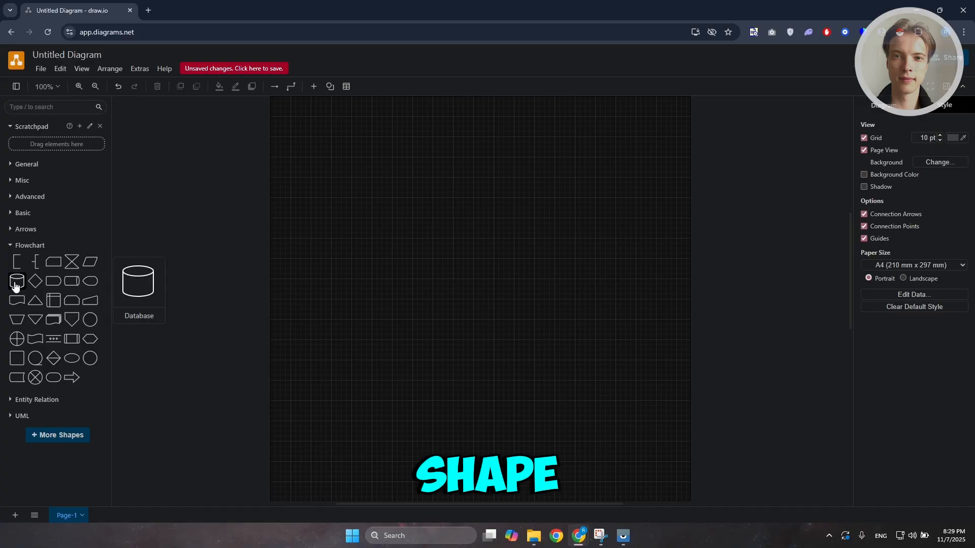
{"action": "mouse_move", "coordinate": [21, 304]}
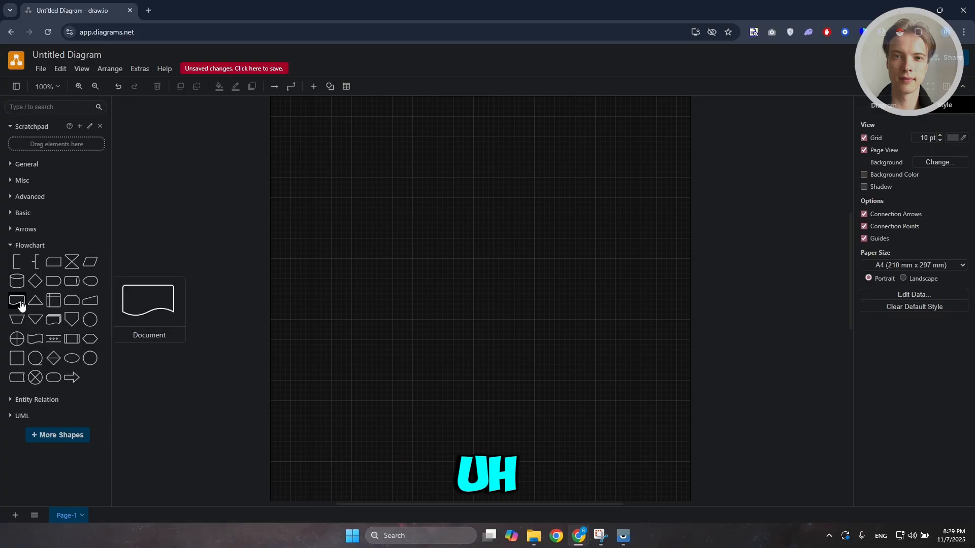
{"action": "left_click", "coordinate": [12, 246]}
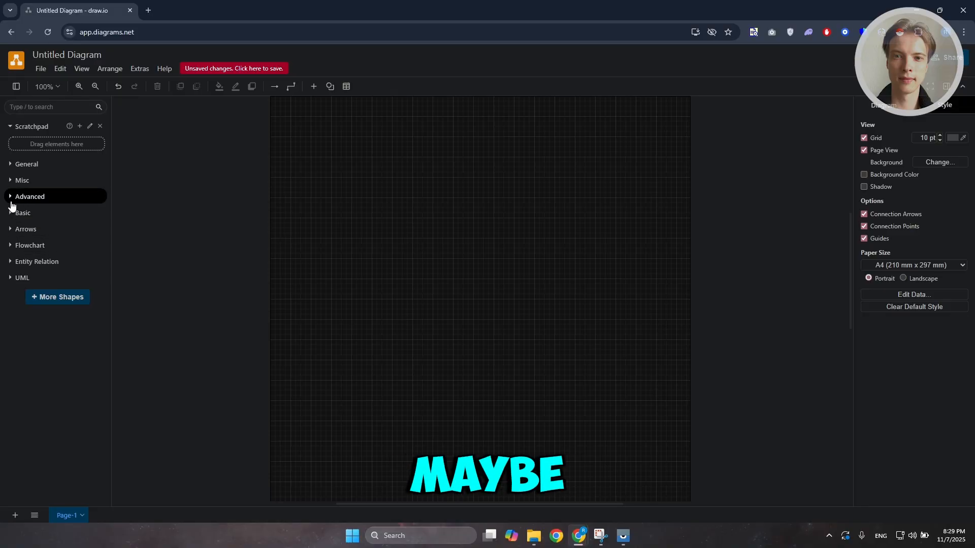
Add a circle from the General library and move it near the top-left of the page
{"action": "left_click", "coordinate": [11, 167]}
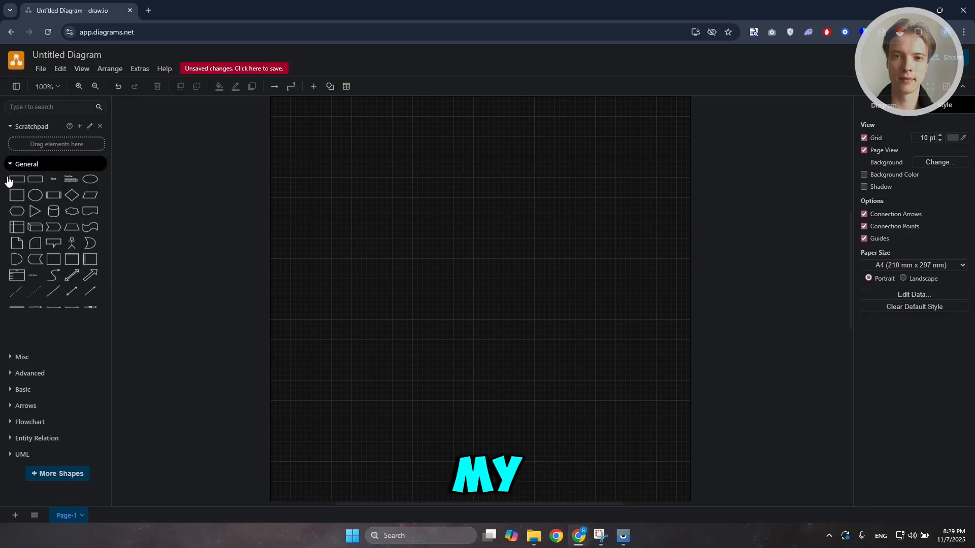
{"action": "left_click", "coordinate": [35, 201]}
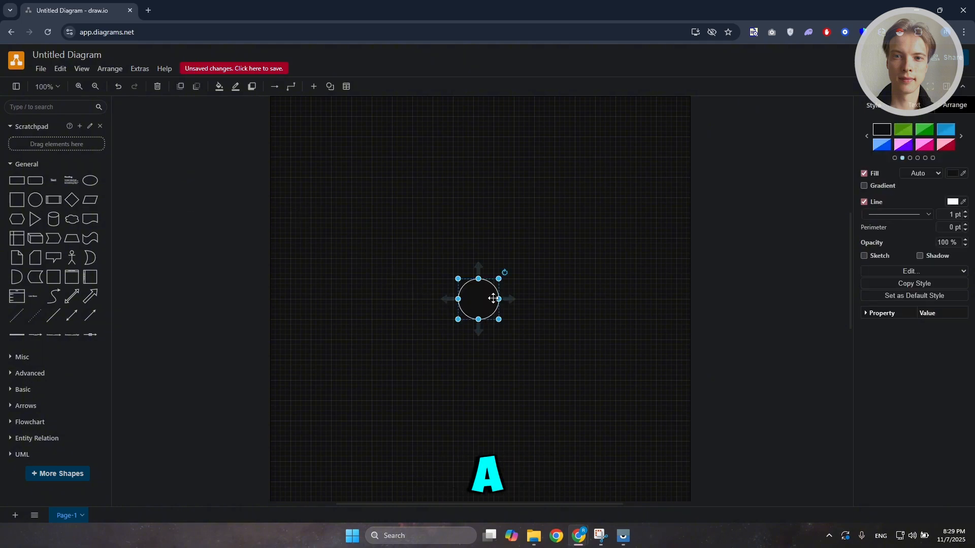
{"action": "mouse_move", "coordinate": [493, 298]}
{"action": "left_mouse_down"}
{"action": "mouse_move", "coordinate": [409, 172]}
{"action": "mouse_move", "coordinate": [382, 167]}
{"action": "left_mouse_up"}
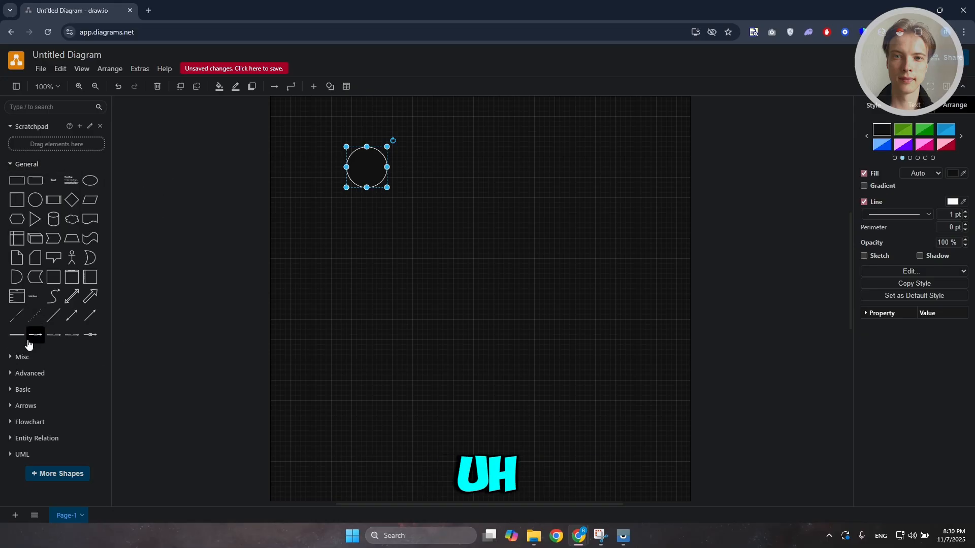
Place a Flowchart decision diamond below the circle and center it under the circle
{"action": "left_click", "coordinate": [10, 424]}
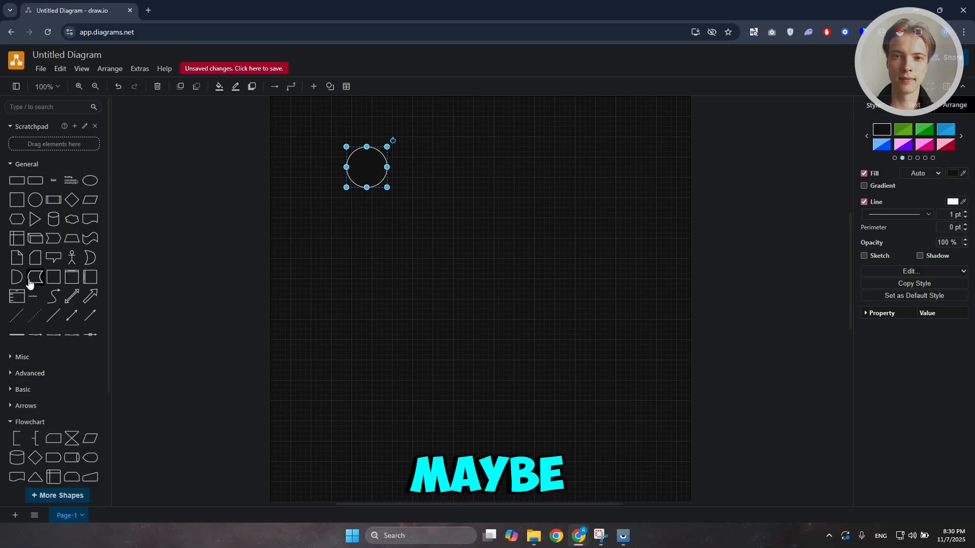
{"action": "scroll", "coordinate": [35, 305], "scroll_direction": "down", "scroll_amount": 2}
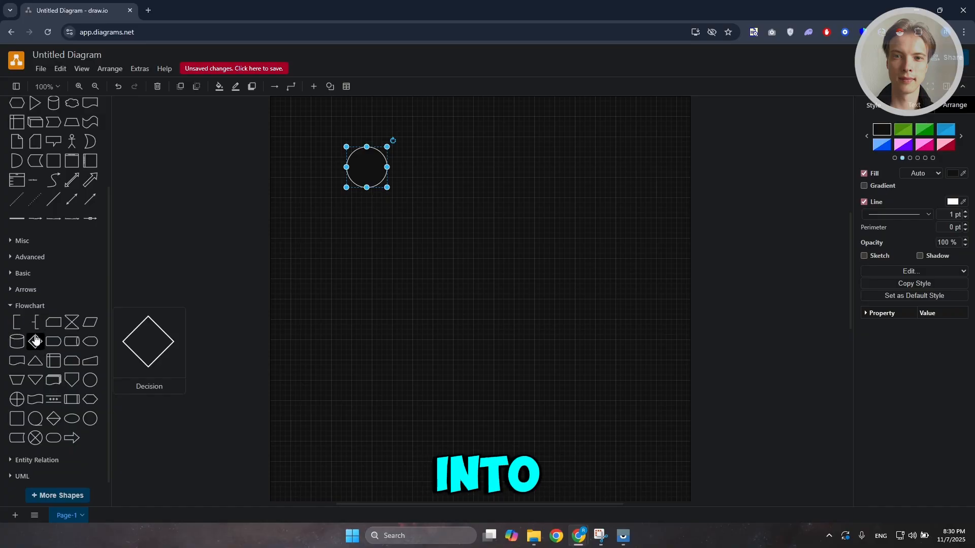
{"action": "left_click_drag", "start_coordinate": [35, 341], "coordinate": [358, 238]}
{"action": "left_click", "coordinate": [461, 328]}
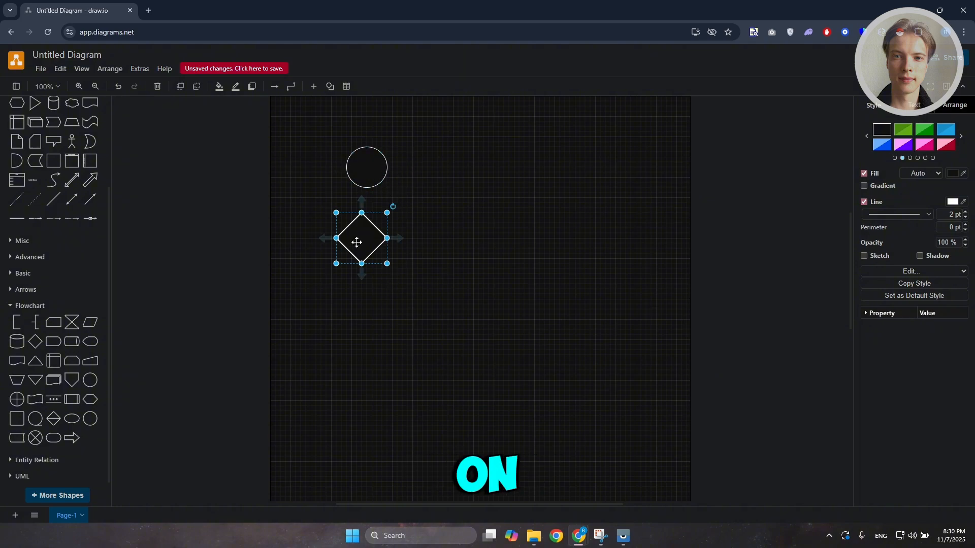
{"action": "left_click_drag", "start_coordinate": [350, 238], "coordinate": [372, 241]}
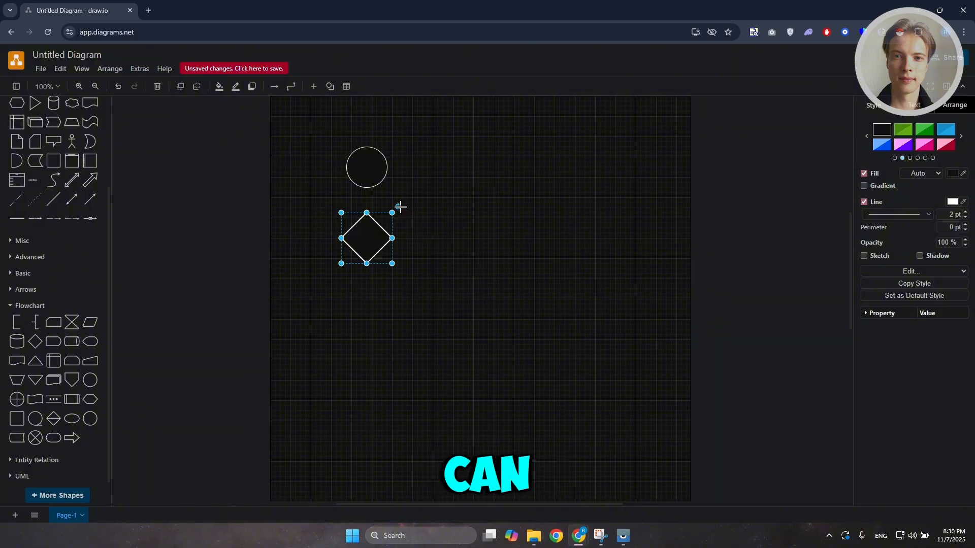
Rotate the diamond with its rotation handle and undo the rotation
{"action": "left_click_drag", "start_coordinate": [400, 207], "coordinate": [409, 225]}
{"action": "key", "text": "ctrl+z"}
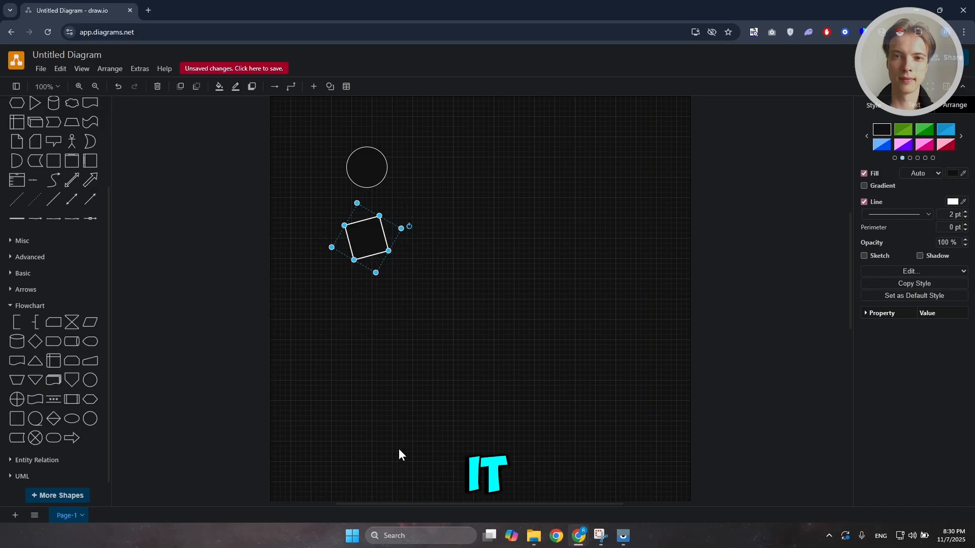
{"action": "key", "text": "ctrl+z"}
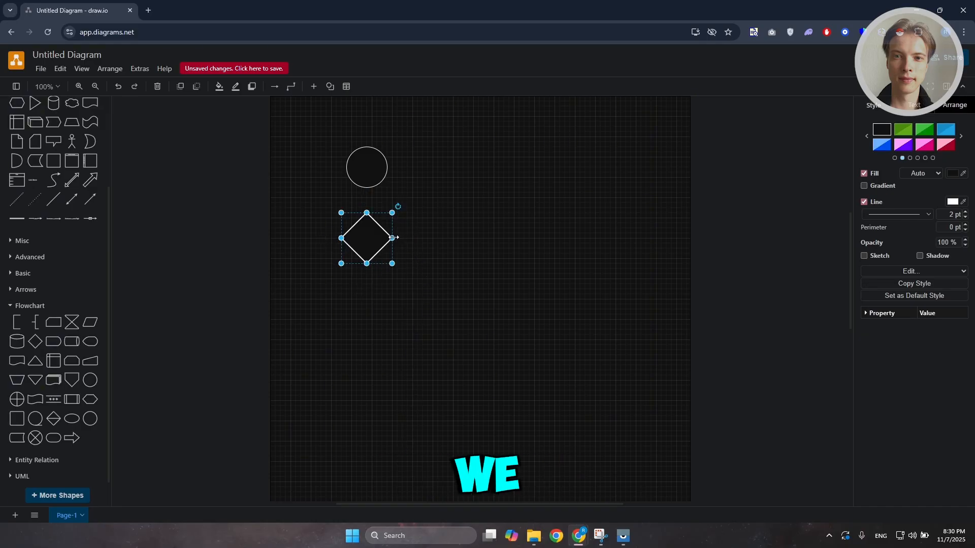
Stretch the diamond by its side and bottom handles, undoing each stretch
{"action": "left_click_drag", "start_coordinate": [393, 237], "coordinate": [585, 236]}
{"action": "key", "text": "ctrl+z"}
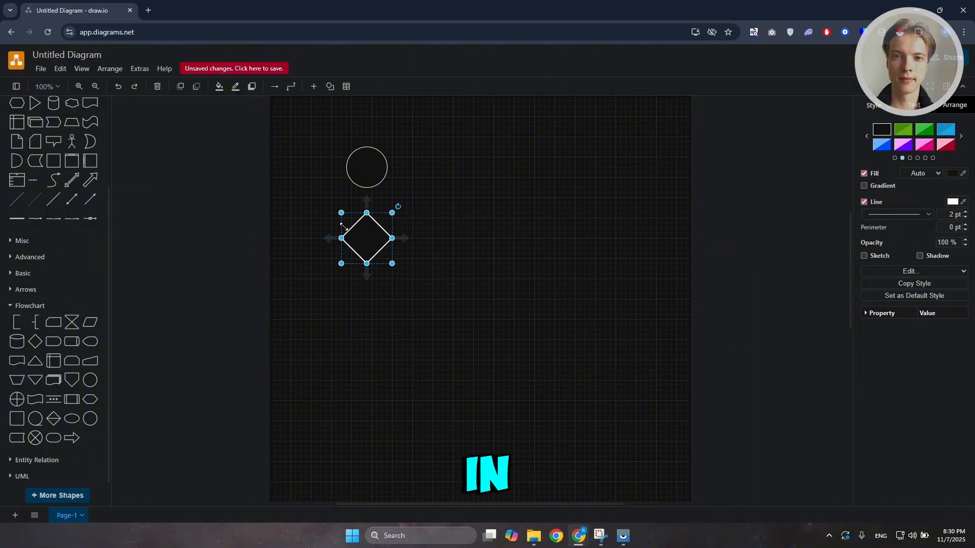
{"action": "left_click", "coordinate": [370, 270]}
{"action": "left_click_drag", "start_coordinate": [367, 265], "coordinate": [372, 342]}
{"action": "key", "text": "ctrl+z"}
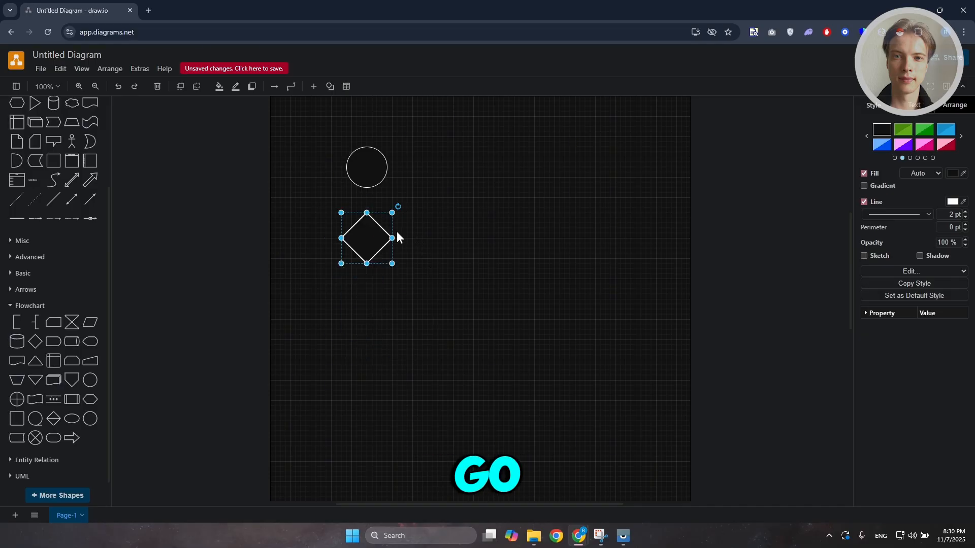
Enlarge the diamond to 160 x 160 through its handles, then undo the resizing
{"action": "left_click_drag", "start_coordinate": [396, 235], "coordinate": [496, 237]}
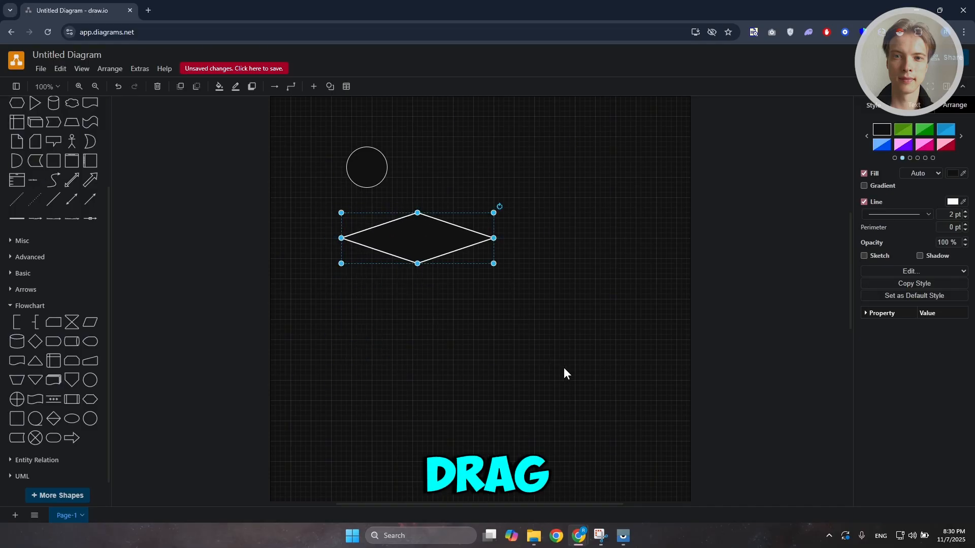
{"action": "key", "text": "ctrl+z"}
{"action": "left_click_drag", "start_coordinate": [392, 238], "coordinate": [460, 240]}
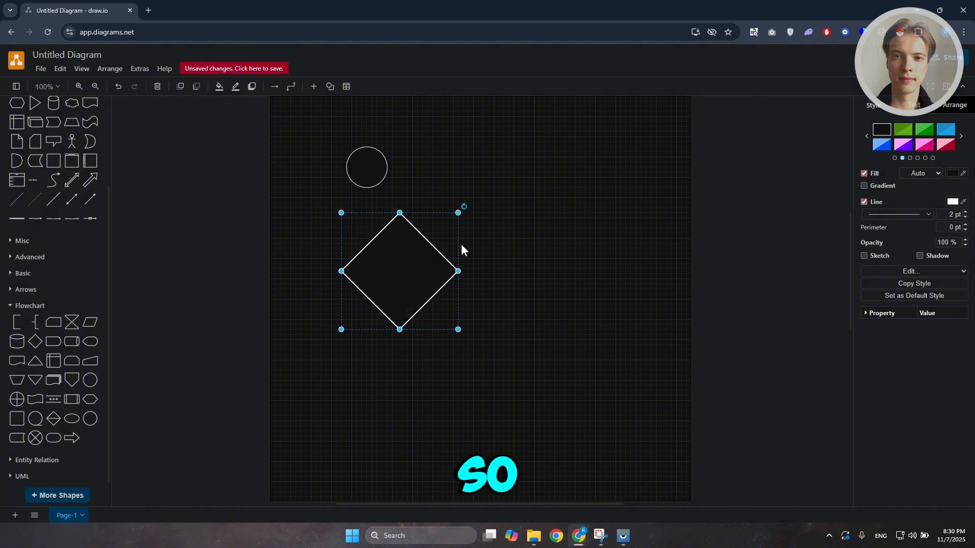
{"action": "key", "text": "ctrl+z"}
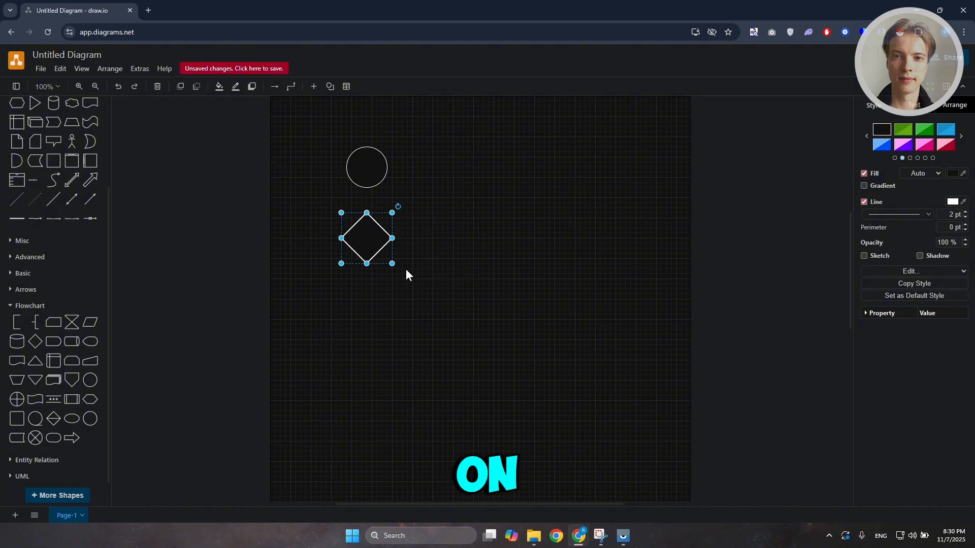
{"action": "left_click_drag", "start_coordinate": [390, 239], "coordinate": [419, 272]}
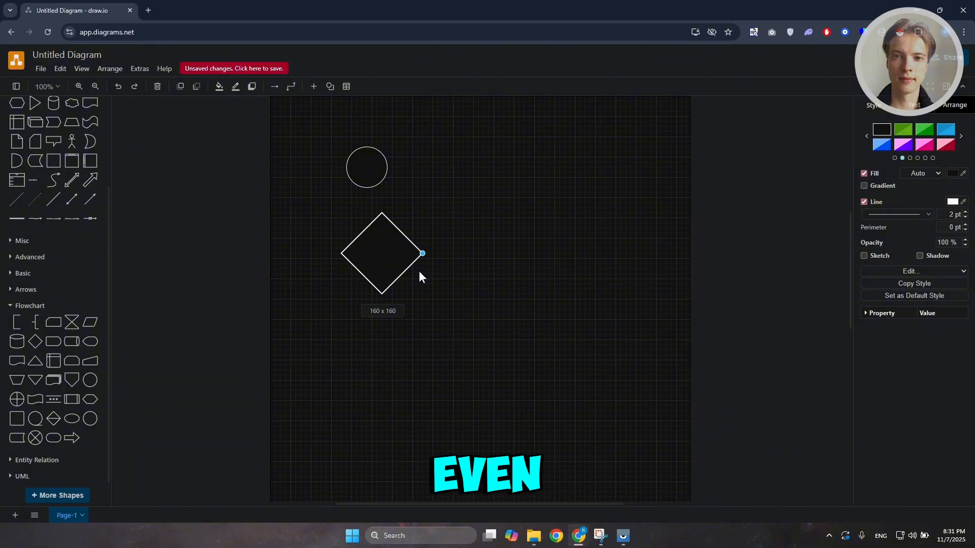
{"action": "left_click_drag", "start_coordinate": [419, 272], "coordinate": [421, 274]}
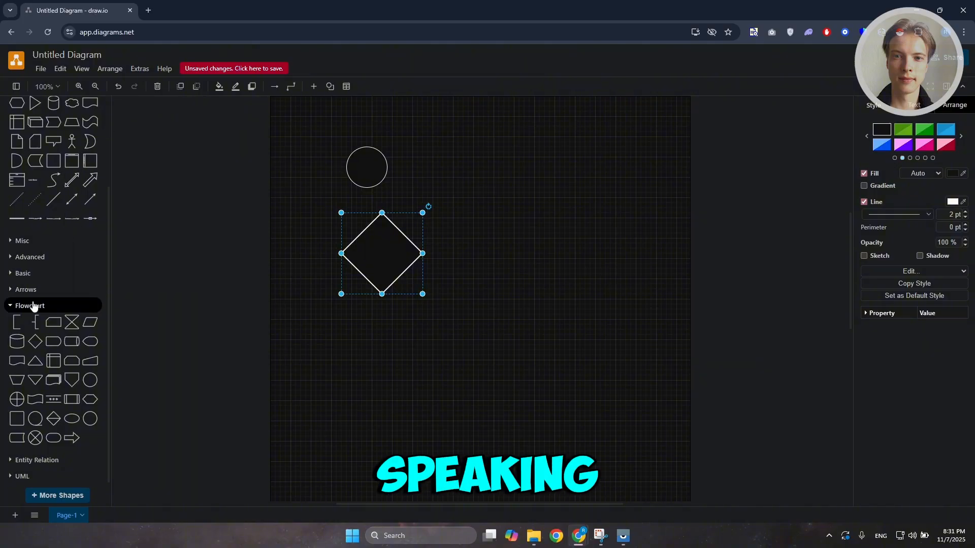
{"action": "left_click", "coordinate": [120, 86]}
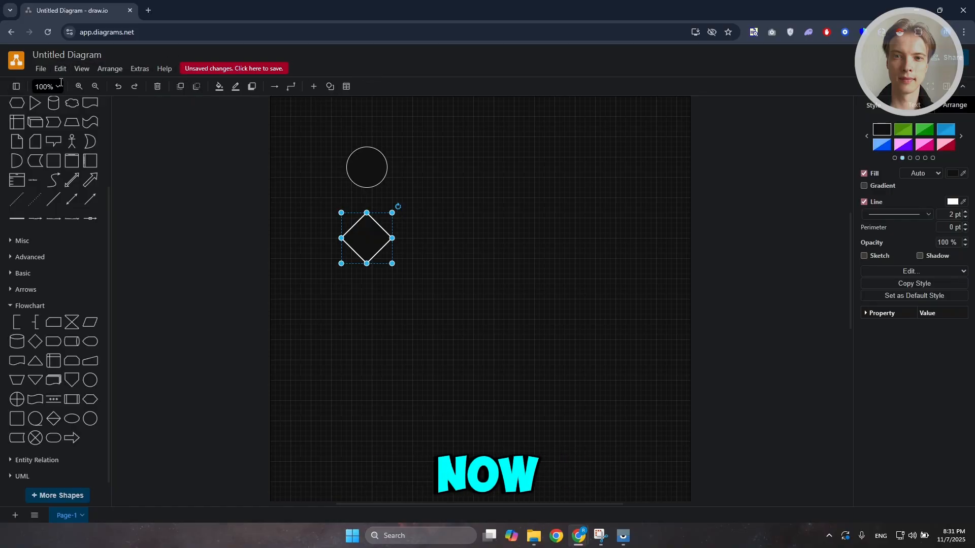
Turn on the ruler display around the canvas
{"action": "left_click", "coordinate": [16, 87]}
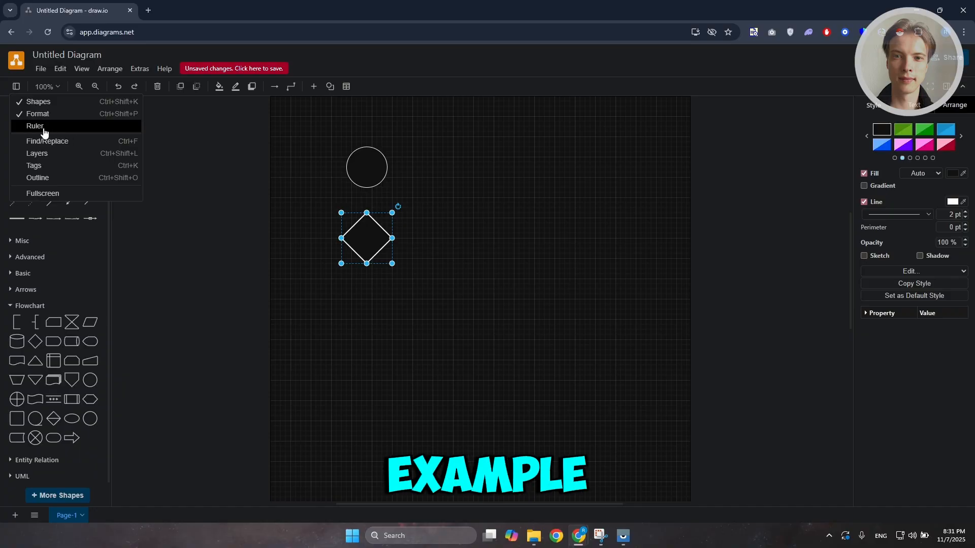
{"action": "left_click", "coordinate": [15, 85]}
{"action": "left_click", "coordinate": [14, 85]}
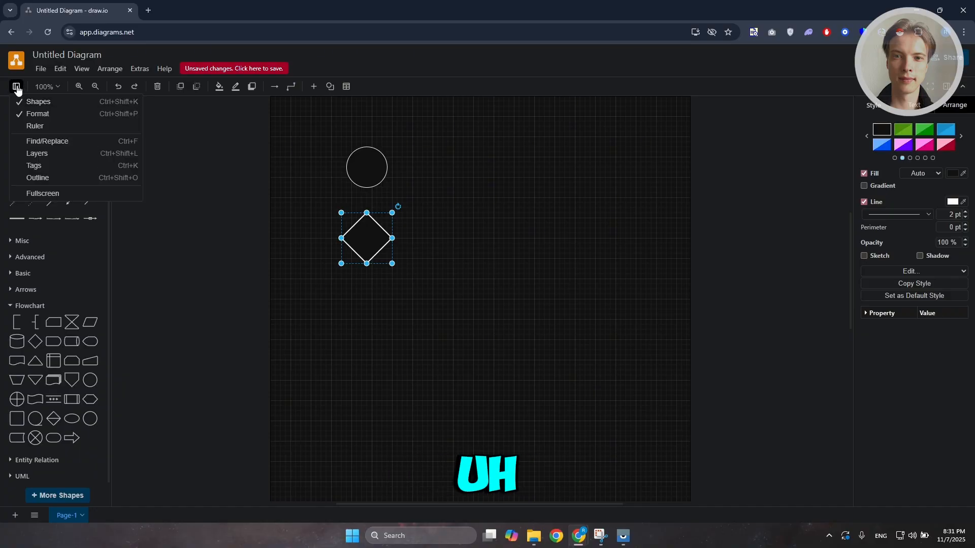
{"action": "left_click", "coordinate": [31, 130]}
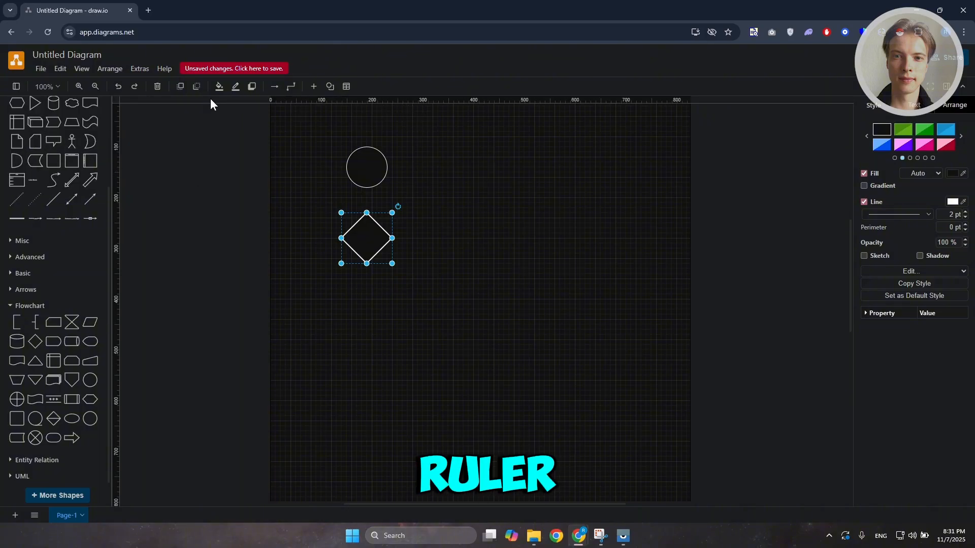
Set the zoom to 75%, then zoom out and back in to 95%
{"action": "left_click", "coordinate": [57, 86]}
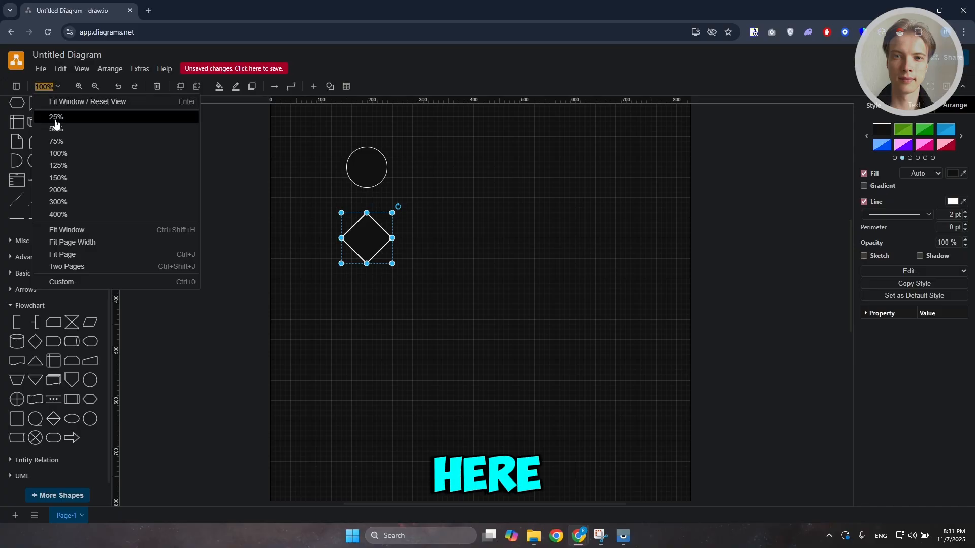
{"action": "left_click", "coordinate": [56, 143]}
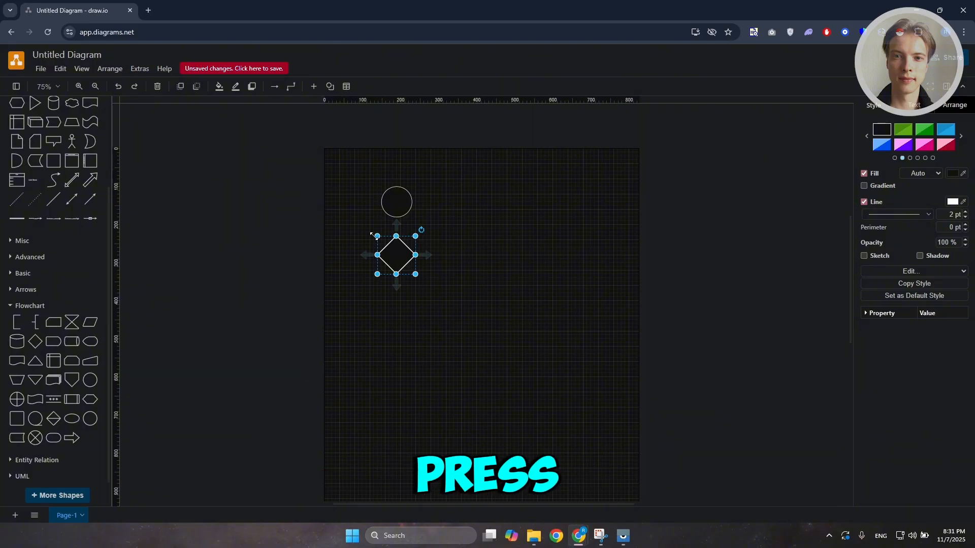
{"action": "scroll", "coordinate": [374, 236], "scroll_direction": "down", "scroll_amount": 2}
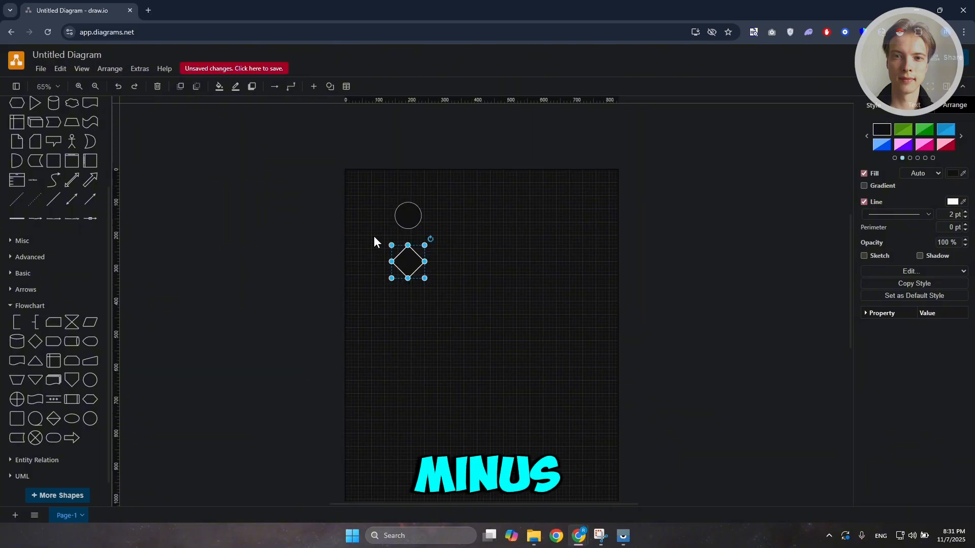
{"action": "key", "text": "ctrl+plus"}
{"action": "key", "text": "ctrl+plus"}
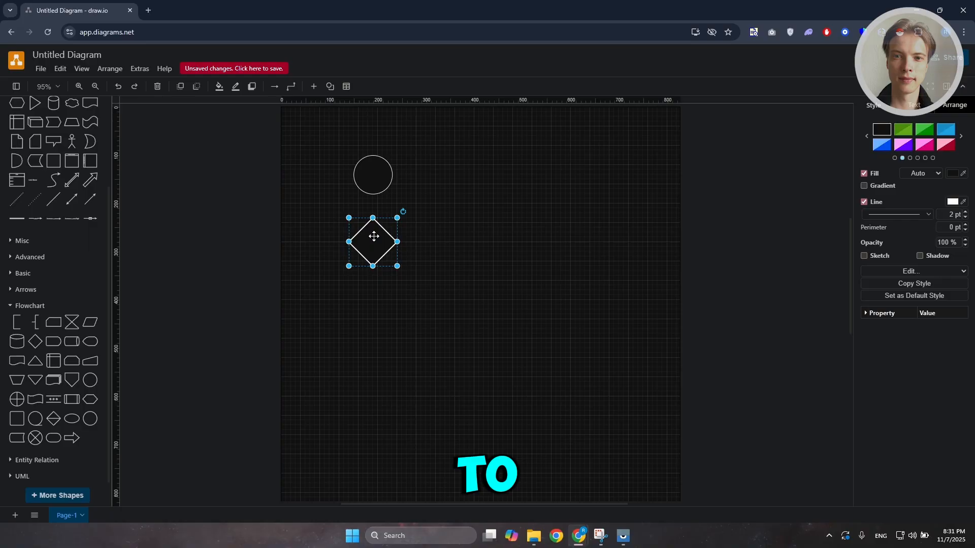
Zoom the canvas out and back in to 95% twice
{"action": "key", "text": "ctrl+minus"}
{"action": "key", "text": "ctrl+plus"}
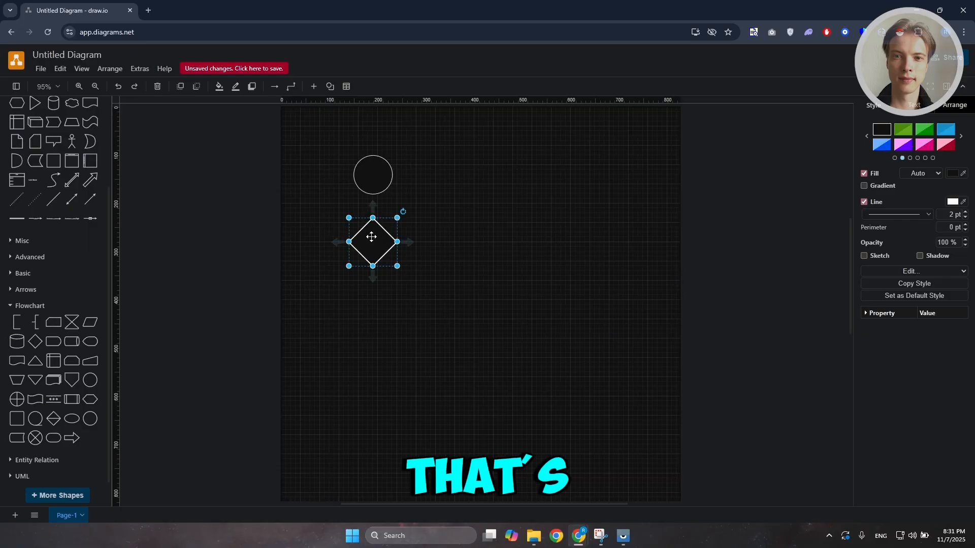
{"action": "left_click", "coordinate": [78, 86]}
{"action": "left_click", "coordinate": [95, 87]}
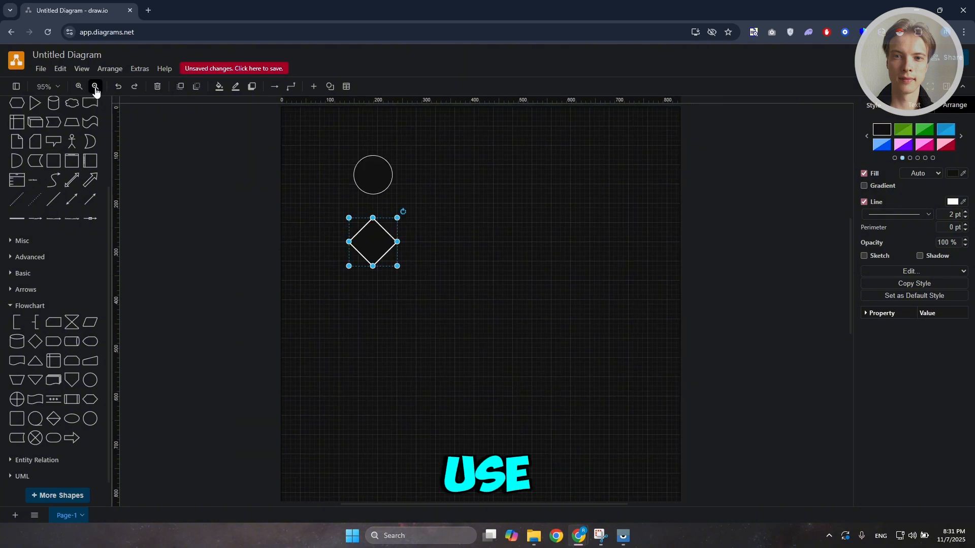
Redo and undo the diamond's enlargement twice
{"action": "left_click", "coordinate": [134, 87]}
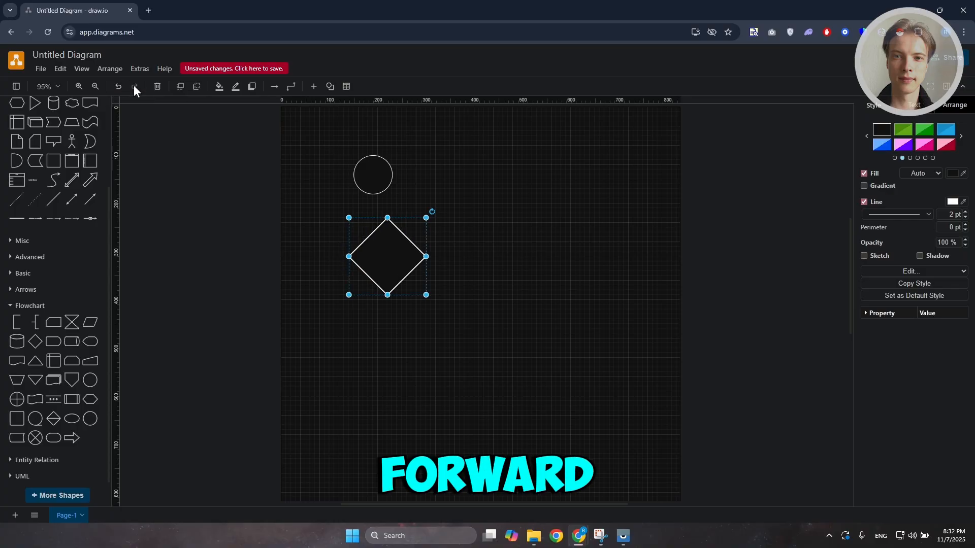
{"action": "left_click", "coordinate": [119, 87]}
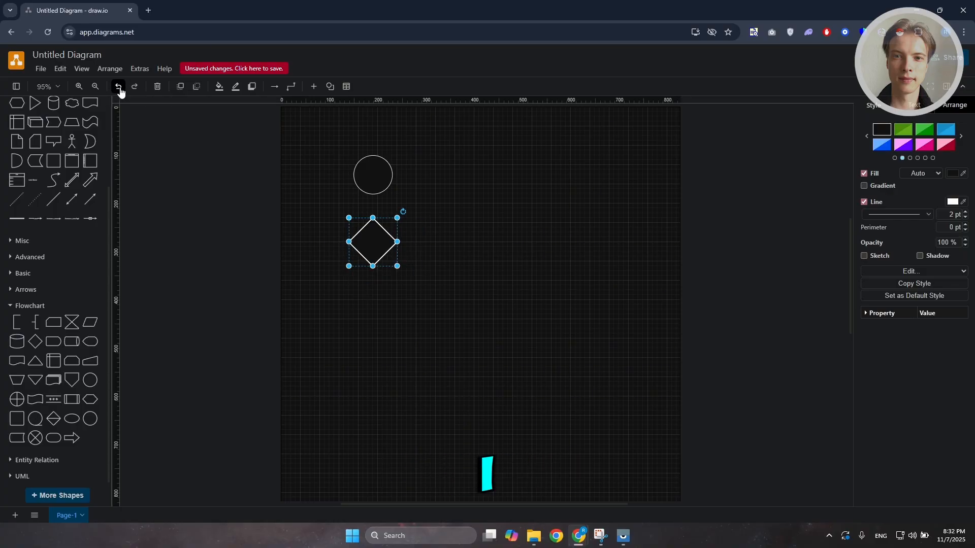
{"action": "left_click", "coordinate": [131, 90]}
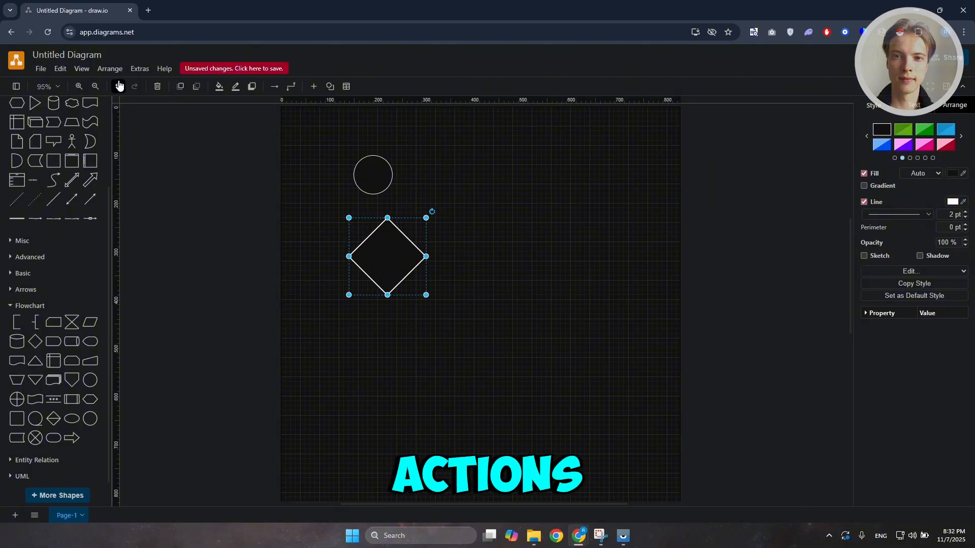
{"action": "key", "text": "ctrl+z"}
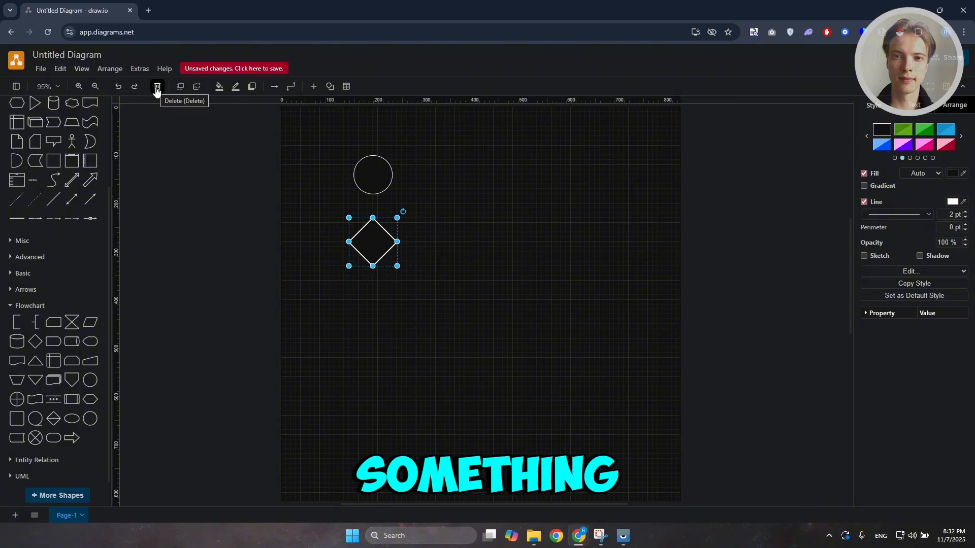
Select and delete the diamond, then undo the deletion
{"action": "left_click", "coordinate": [528, 304]}
{"action": "left_click", "coordinate": [387, 242]}
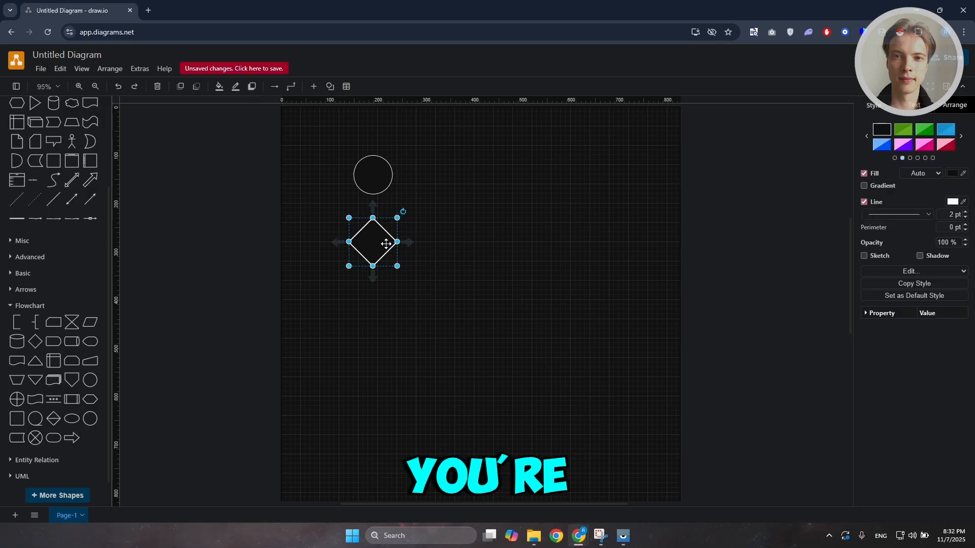
{"action": "left_click", "coordinate": [157, 87]}
{"action": "key", "text": "ctrl+z"}
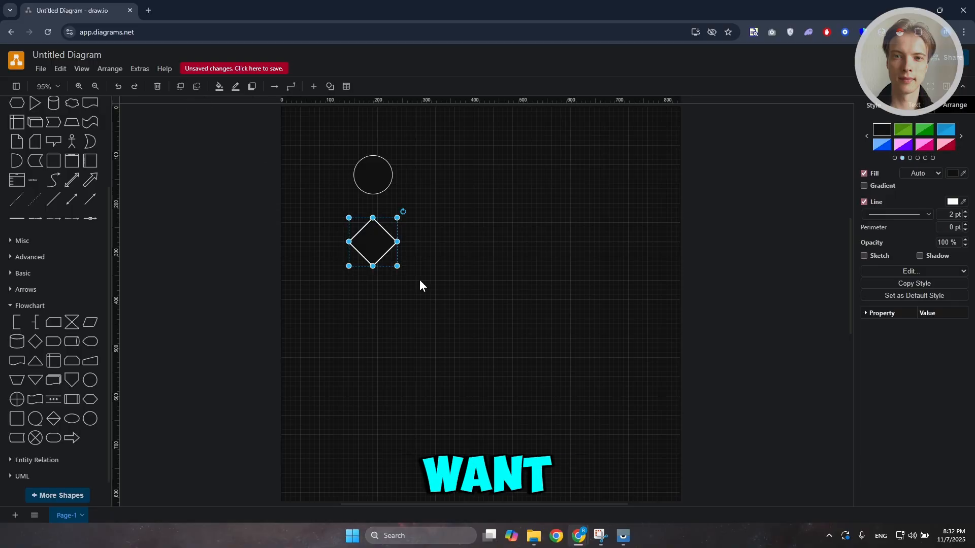
Move the diamond onto the circle and send it to the back
{"action": "left_click_drag", "start_coordinate": [374, 244], "coordinate": [398, 184]}
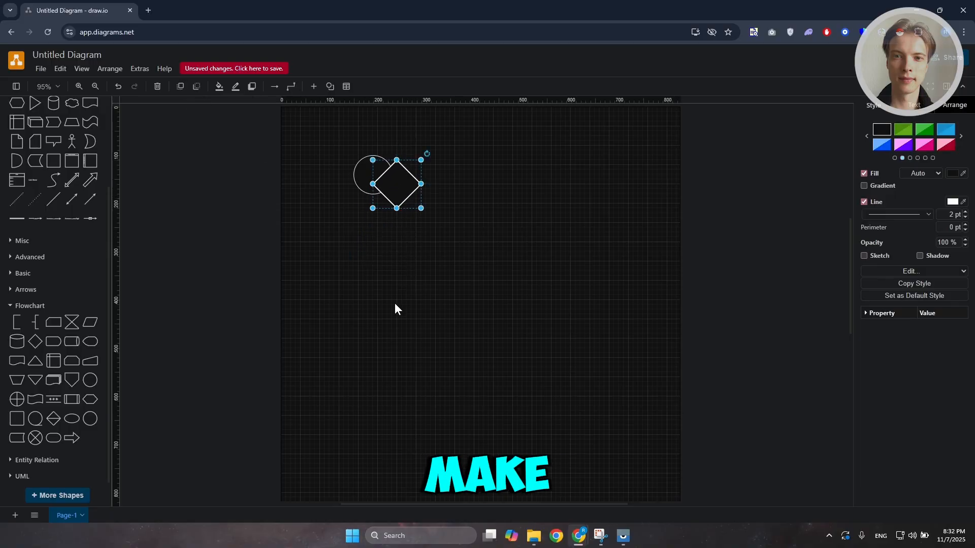
{"action": "left_click", "coordinate": [197, 87]}
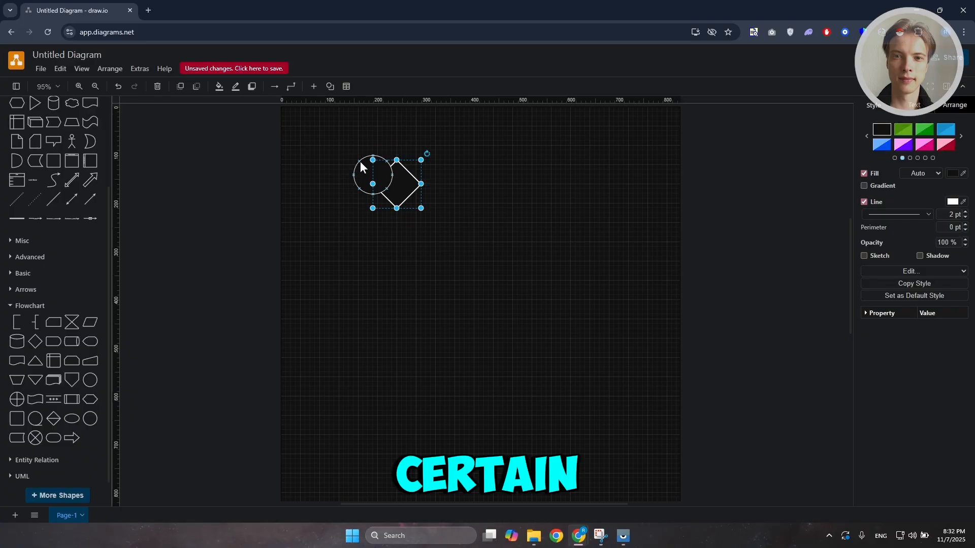
Bring the diamond to the front and move it back below the circle
{"action": "left_click", "coordinate": [180, 87]}
{"action": "left_click_drag", "start_coordinate": [395, 174], "coordinate": [376, 224]}
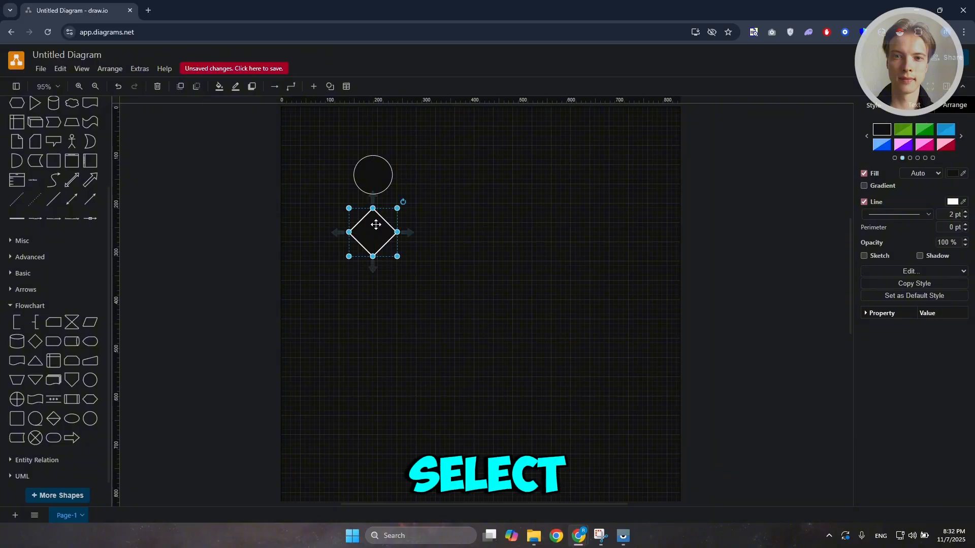
Fill the diamond with red FF3E3E using the colour picker
{"action": "left_click", "coordinate": [219, 87]}
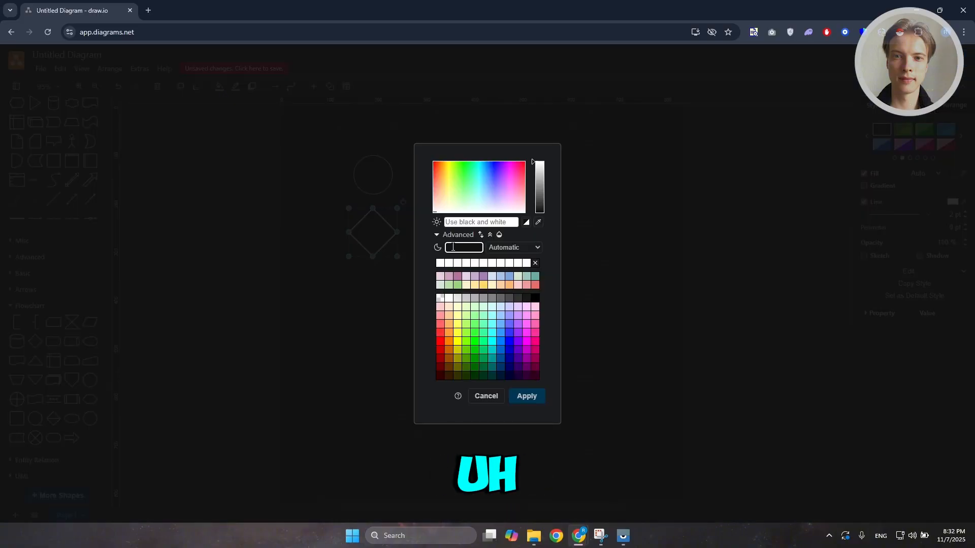
{"action": "left_click_drag", "start_coordinate": [467, 184], "coordinate": [417, 163]}
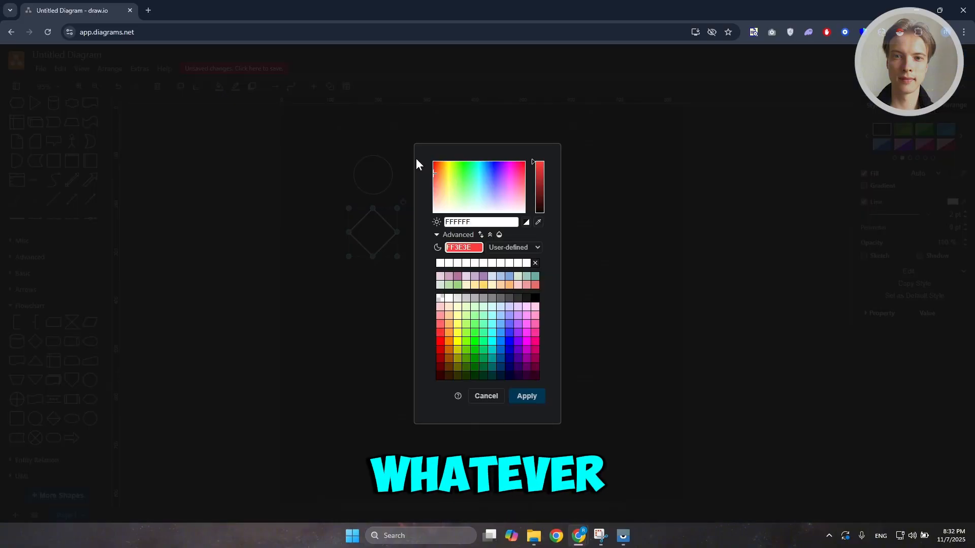
{"action": "left_click", "coordinate": [518, 397]}
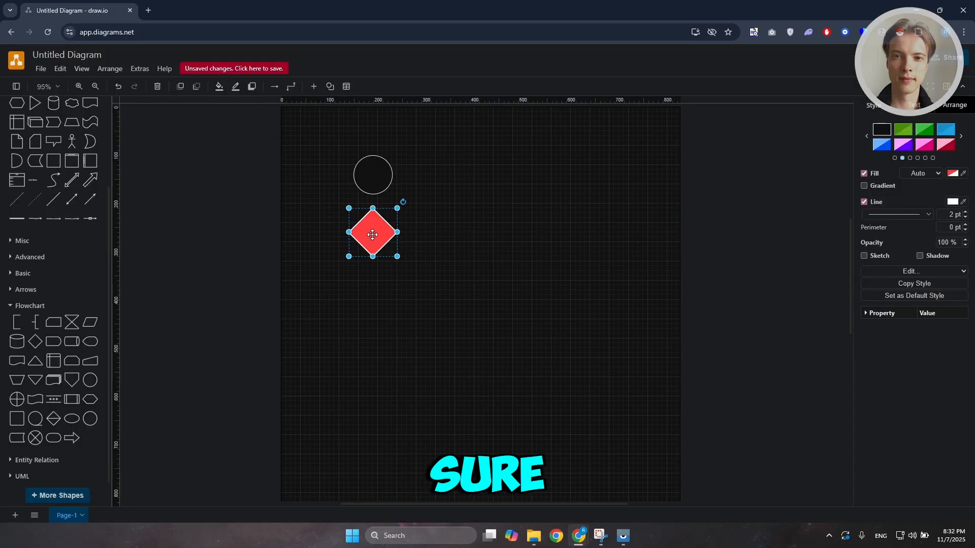
{"action": "left_click", "coordinate": [219, 87]}
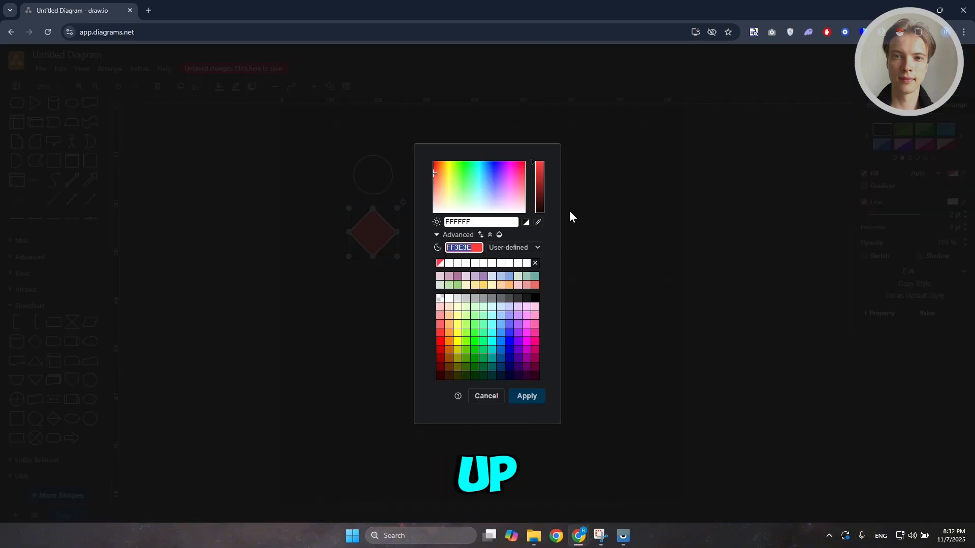
{"action": "left_click", "coordinate": [486, 397]}
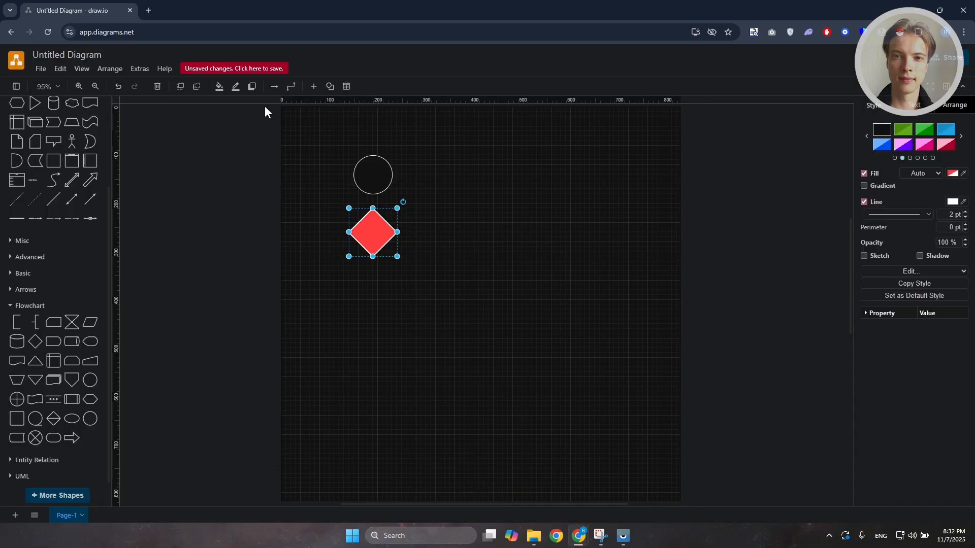
Set the diamond's line colour to blue 0000FF
{"action": "left_click", "coordinate": [237, 87]}
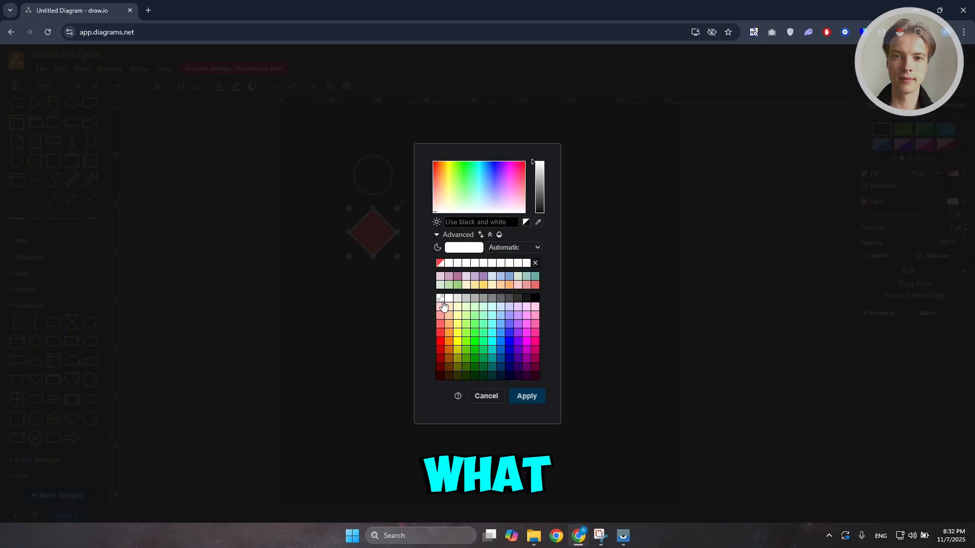
{"action": "left_click", "coordinate": [509, 341]}
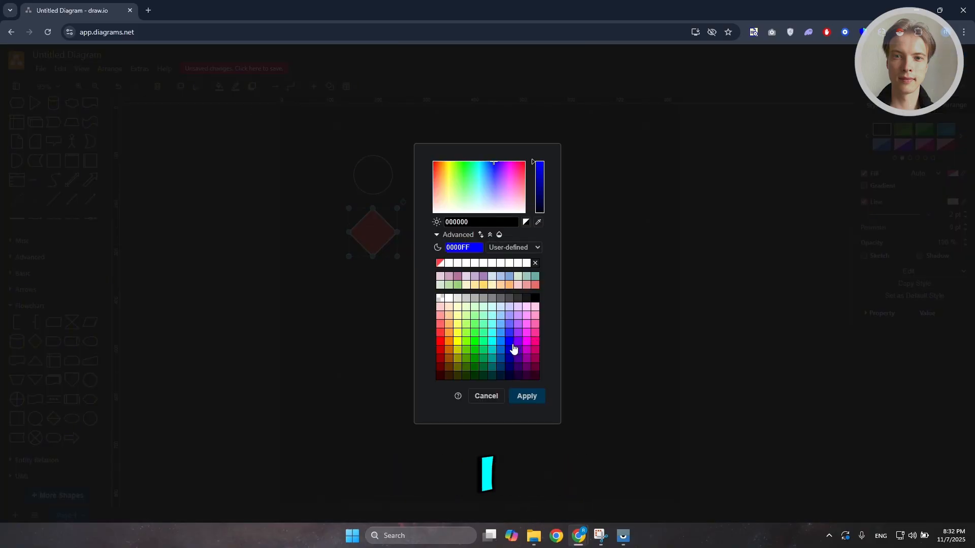
{"action": "left_click", "coordinate": [519, 400]}
{"action": "left_click", "coordinate": [347, 297]}
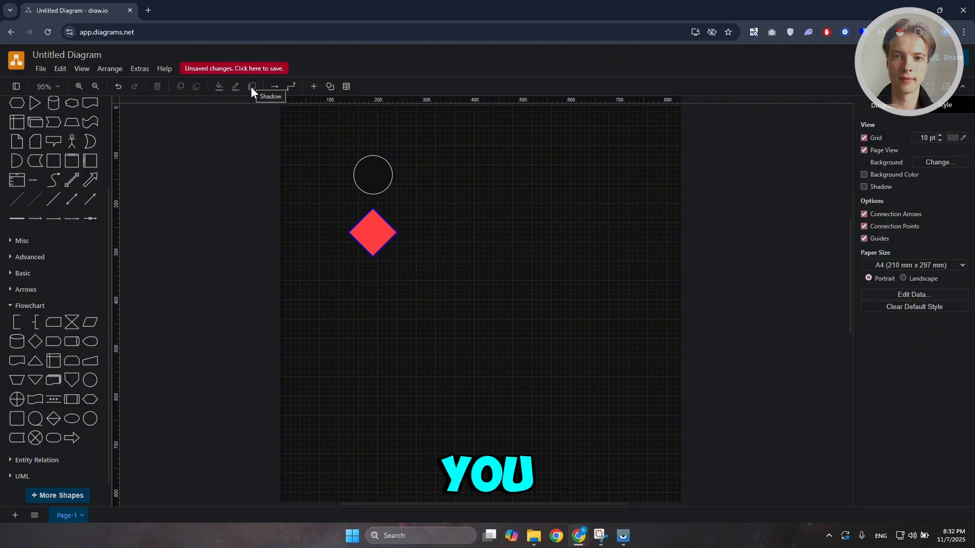
Add a shadow to the diamond and move it slightly lower
{"action": "left_click", "coordinate": [378, 244]}
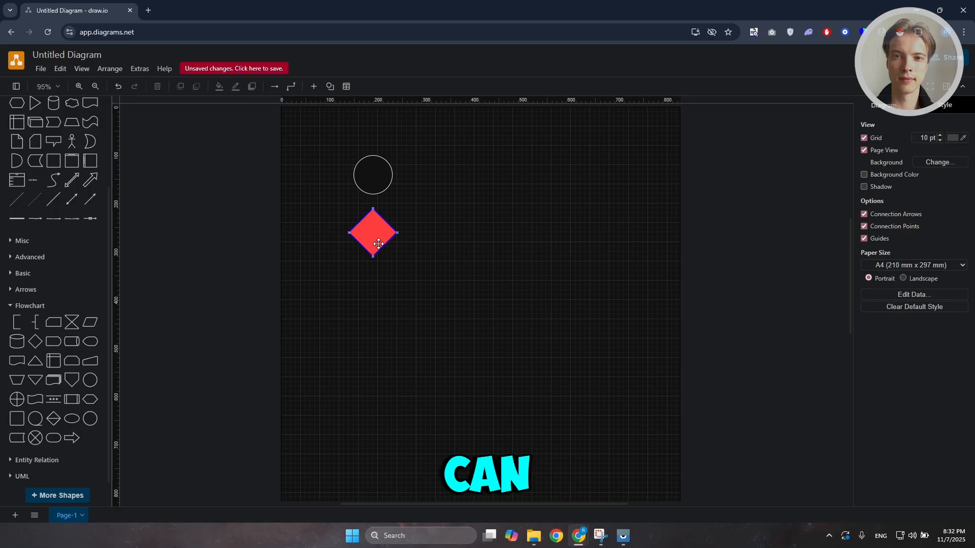
{"action": "left_click", "coordinate": [251, 86]}
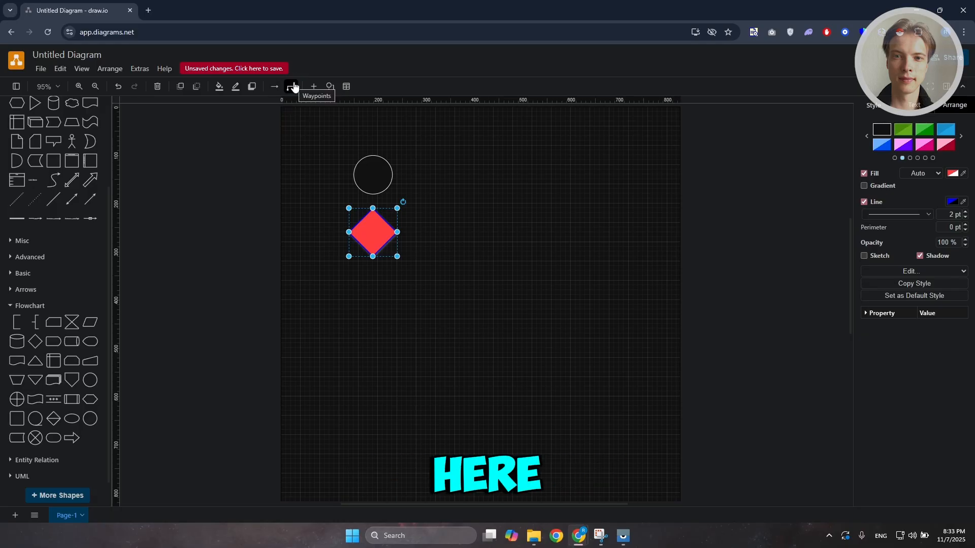
{"action": "left_click_drag", "start_coordinate": [381, 242], "coordinate": [380, 271]}
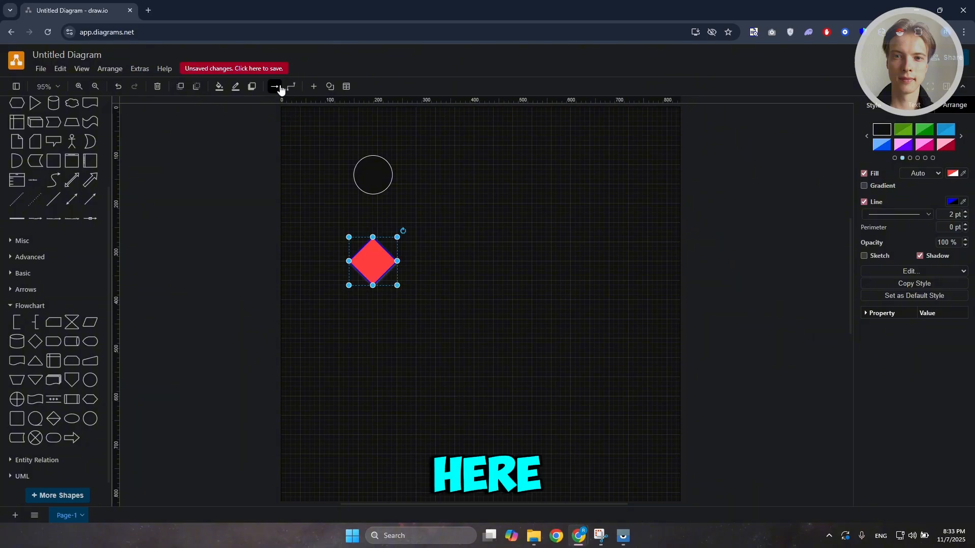
Draw an arrow connector from the circle's bottom point to the diamond's top
{"action": "left_click", "coordinate": [275, 87]}
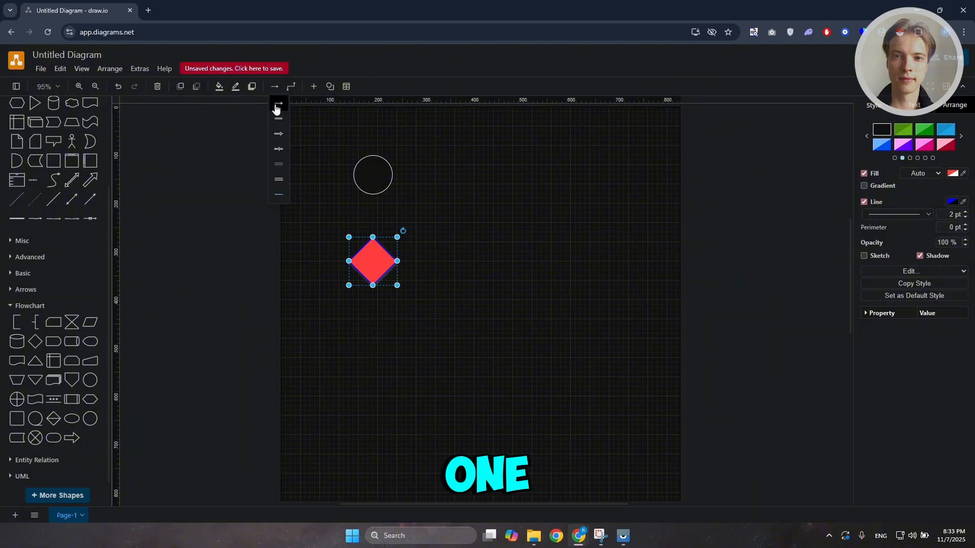
{"action": "left_click", "coordinate": [276, 104]}
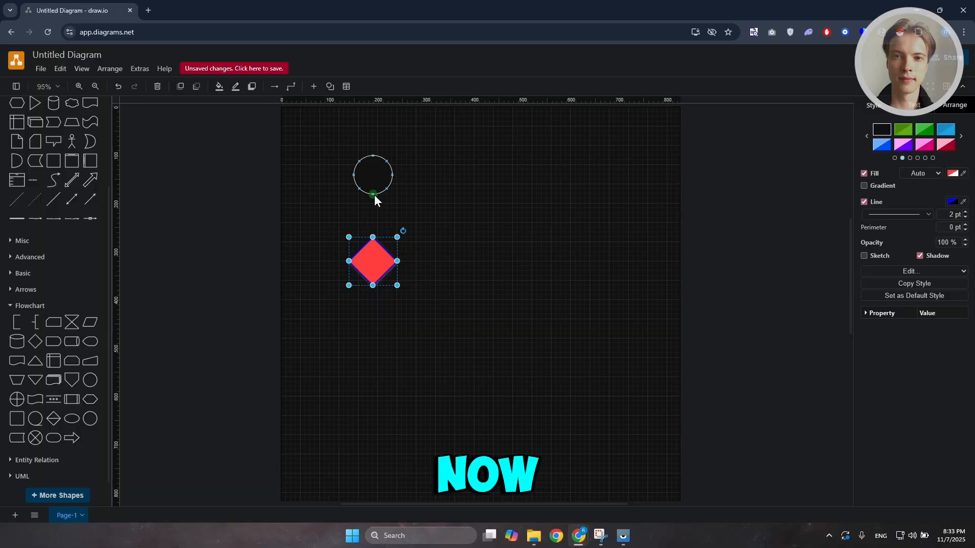
{"action": "mouse_move", "coordinate": [373, 195]}
{"action": "left_mouse_down"}
{"action": "mouse_move", "coordinate": [373, 236]}
{"action": "mouse_move", "coordinate": [377, 197]}
{"action": "mouse_move", "coordinate": [381, 213]}
{"action": "left_mouse_up"}
{"action": "key", "text": "ctrl+z"}
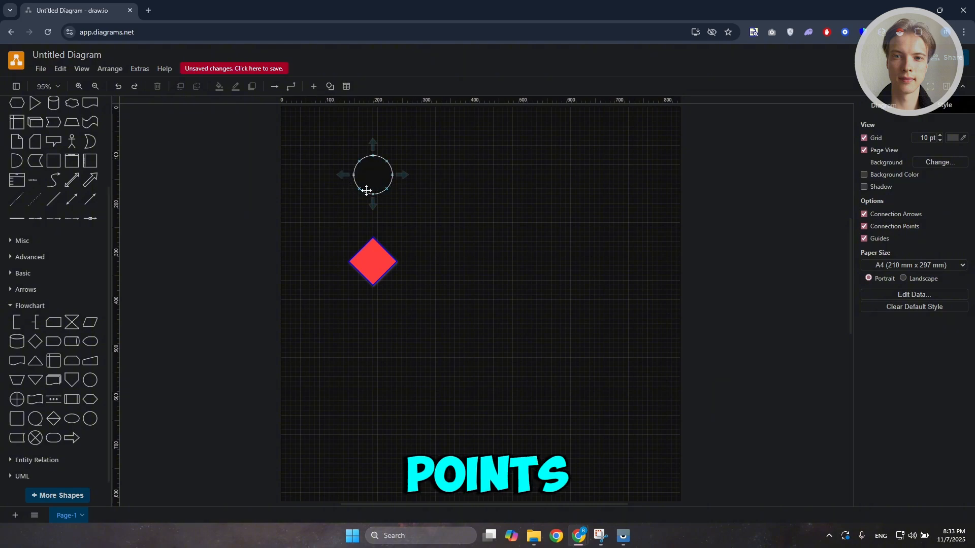
{"action": "left_click_drag", "start_coordinate": [373, 194], "coordinate": [374, 237]}
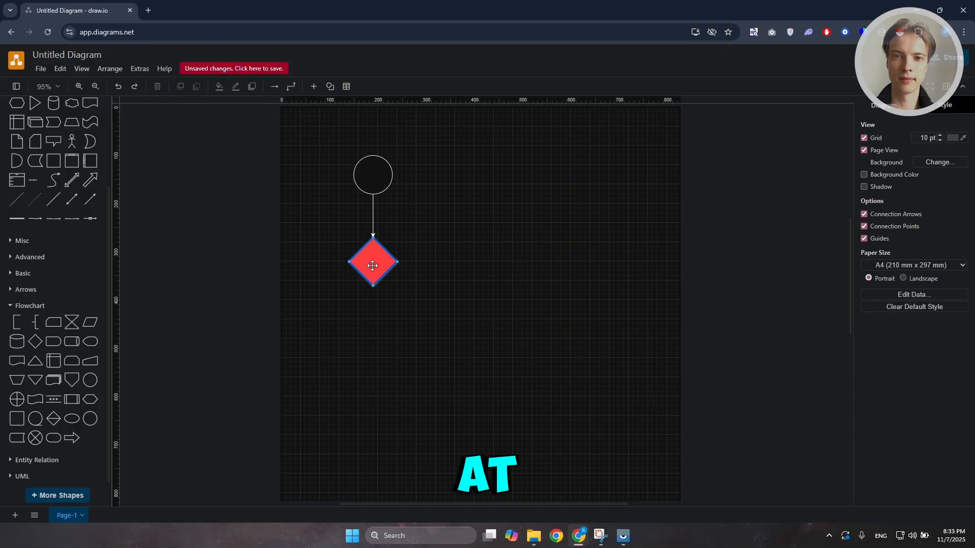
{"action": "left_click", "coordinate": [432, 281]}
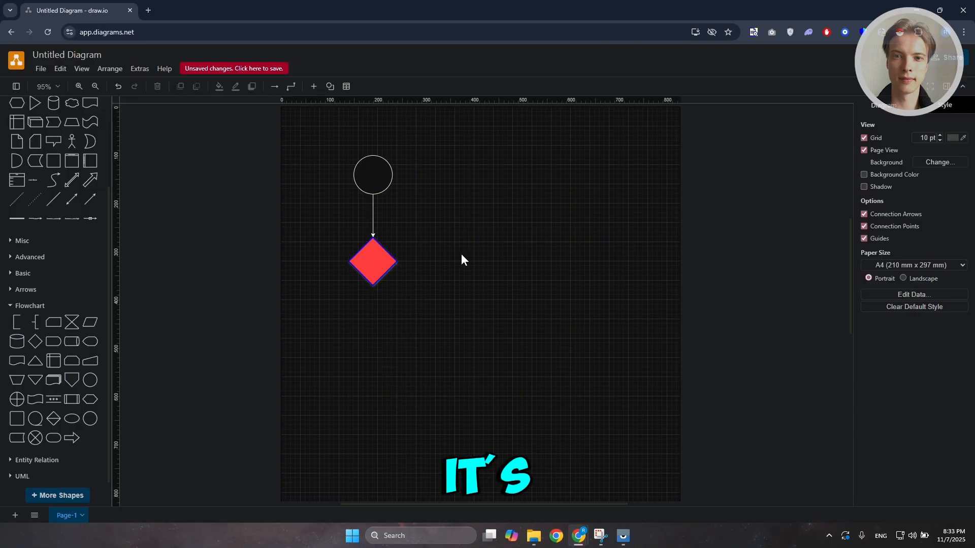
Switch the connector to a plain line and back to an arrow
{"action": "left_click", "coordinate": [374, 205]}
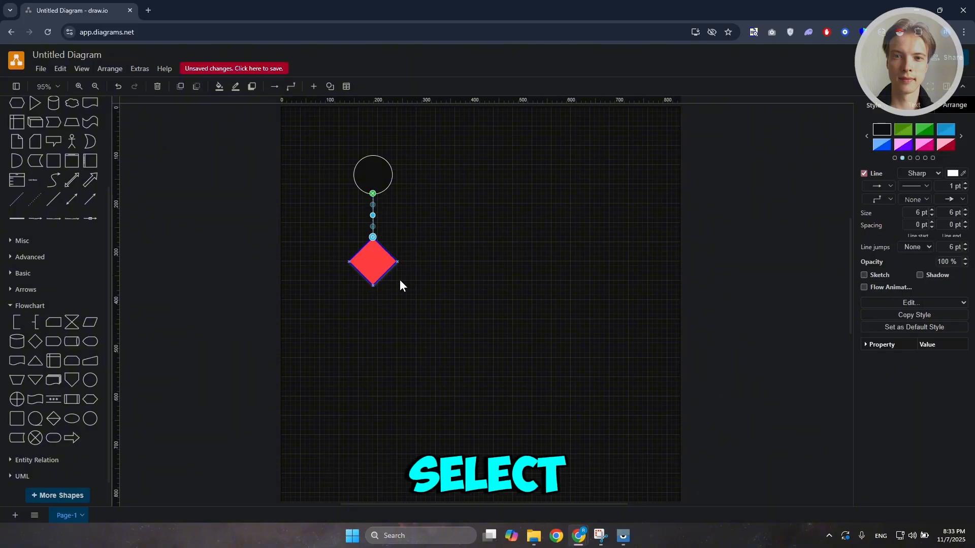
{"action": "left_click", "coordinate": [276, 86]}
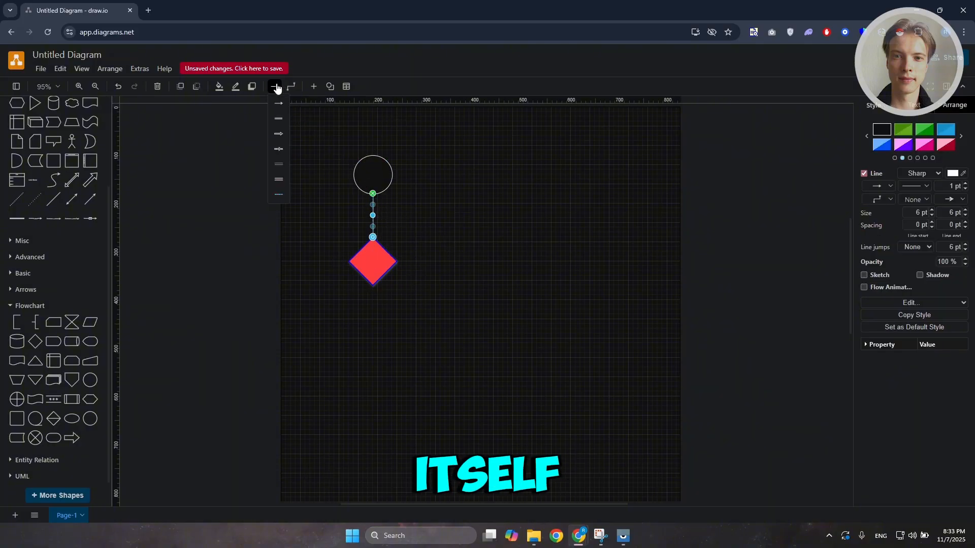
{"action": "left_click", "coordinate": [283, 121]}
{"action": "left_click", "coordinate": [516, 222]}
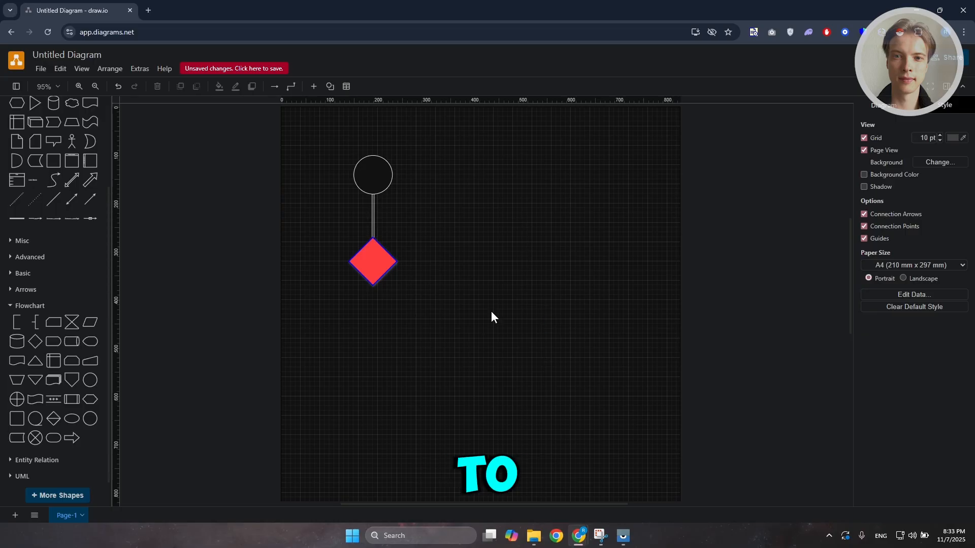
{"action": "left_click", "coordinate": [368, 212]}
{"action": "left_click", "coordinate": [275, 86]}
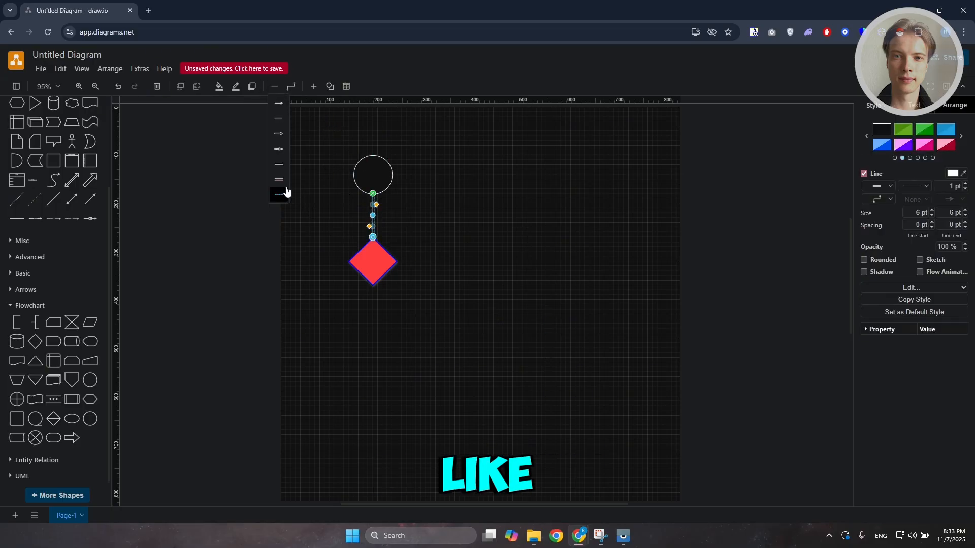
{"action": "left_click", "coordinate": [283, 114]}
{"action": "left_click", "coordinate": [505, 246]}
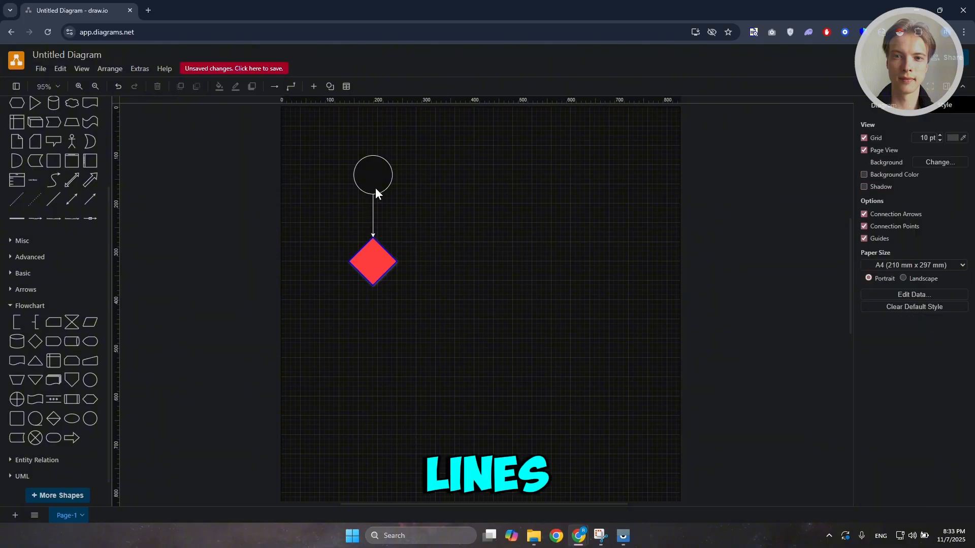
Change the connector to the double-line link style
{"action": "left_click", "coordinate": [279, 86]}
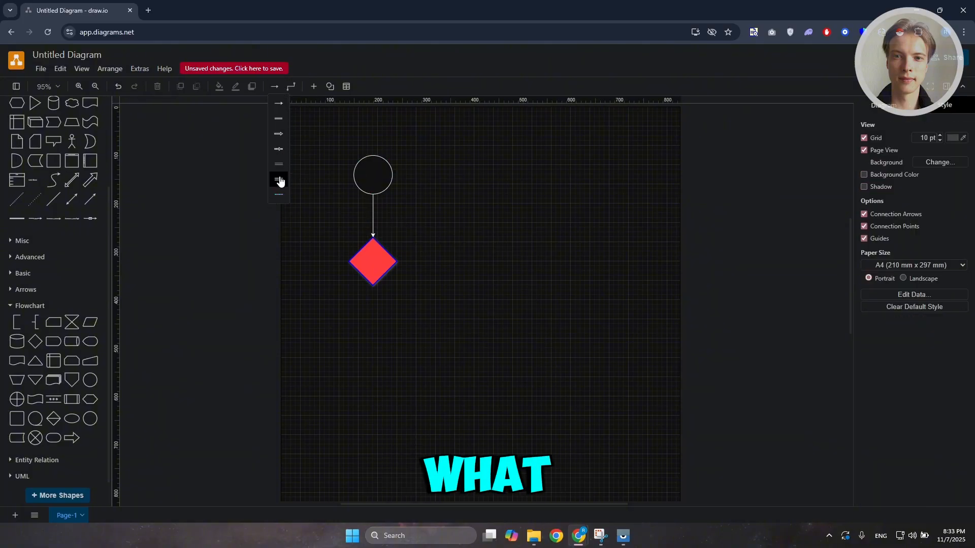
{"action": "left_click", "coordinate": [278, 179]}
{"action": "left_click", "coordinate": [371, 209]}
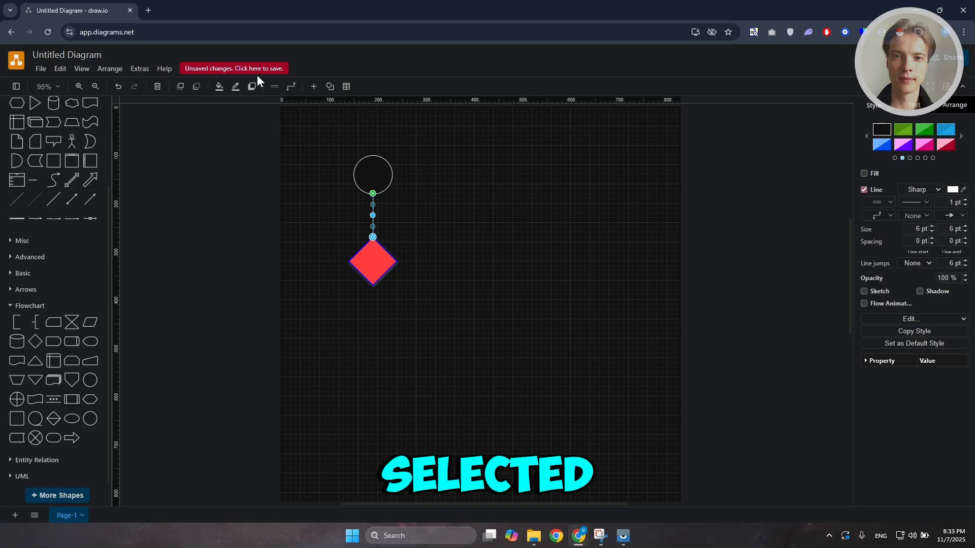
{"action": "left_click", "coordinate": [274, 86]}
{"action": "left_click", "coordinate": [279, 179]}
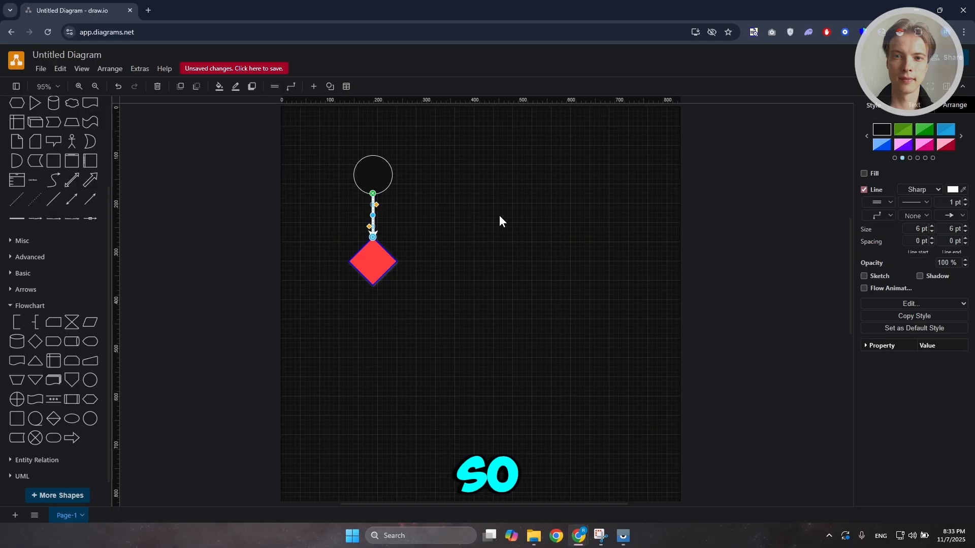
Undo the double-line link style and switch the connector to orthogonal waypoints
{"action": "left_click", "coordinate": [510, 243]}
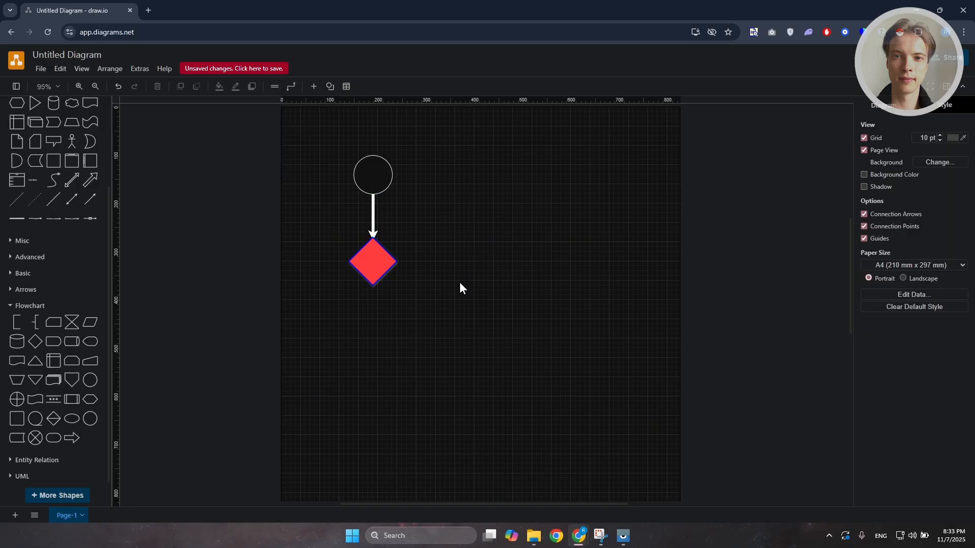
{"action": "key", "text": "ctrl+z"}
{"action": "left_click", "coordinate": [289, 88]}
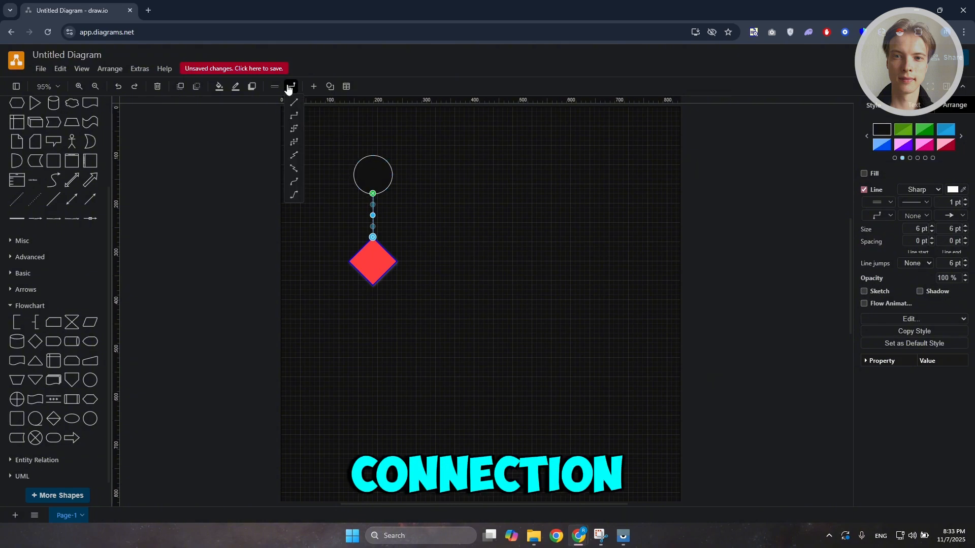
{"action": "left_click", "coordinate": [294, 117]}
{"action": "left_click", "coordinate": [531, 269]}
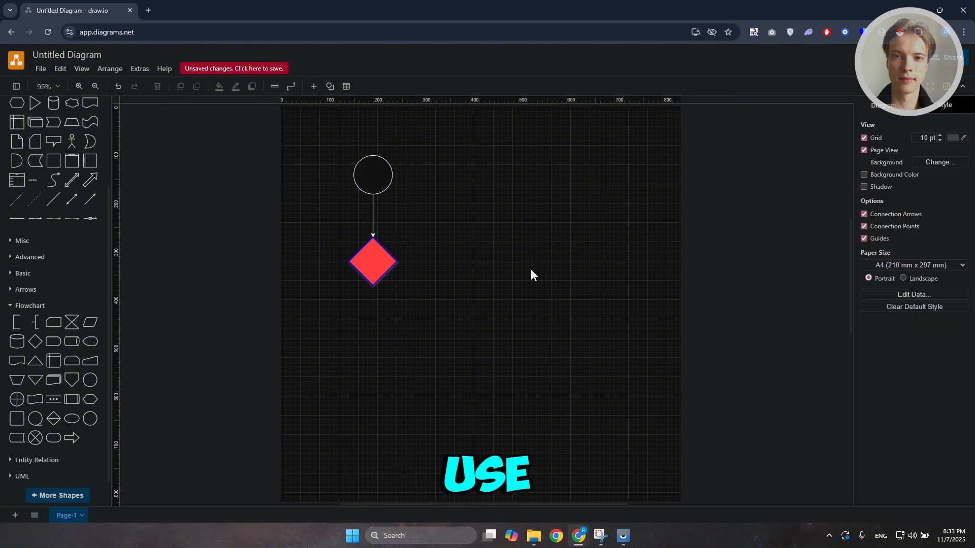
Move the diamond to the right so the connector bends into an elbow
{"action": "left_click_drag", "start_coordinate": [373, 263], "coordinate": [450, 266]}
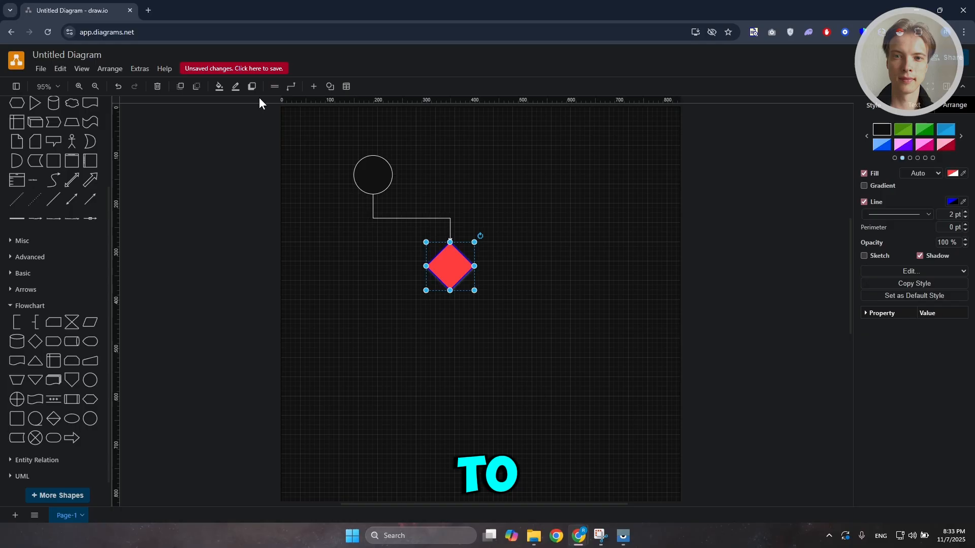
{"action": "left_click", "coordinate": [288, 88]}
{"action": "left_click", "coordinate": [296, 113]}
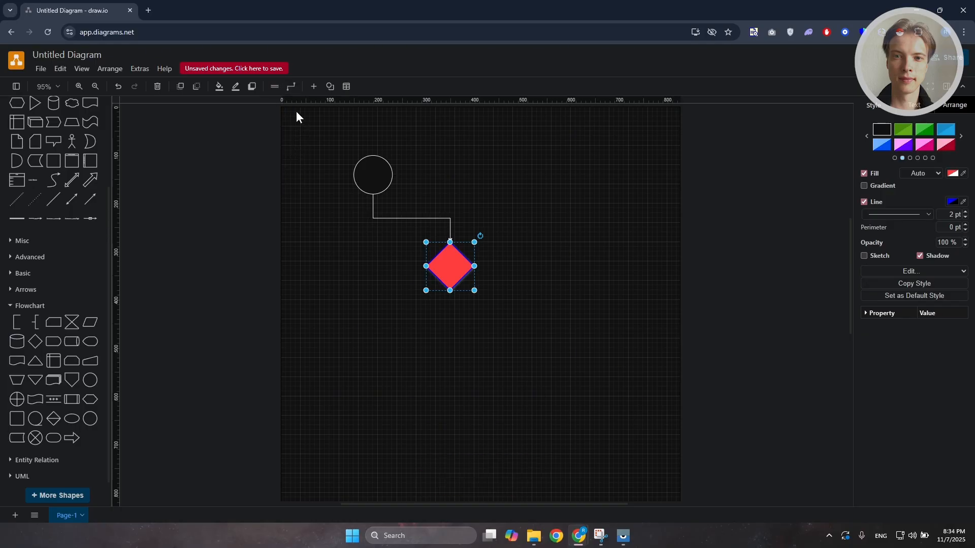
{"action": "left_click", "coordinate": [291, 87]}
{"action": "left_click", "coordinate": [295, 180]}
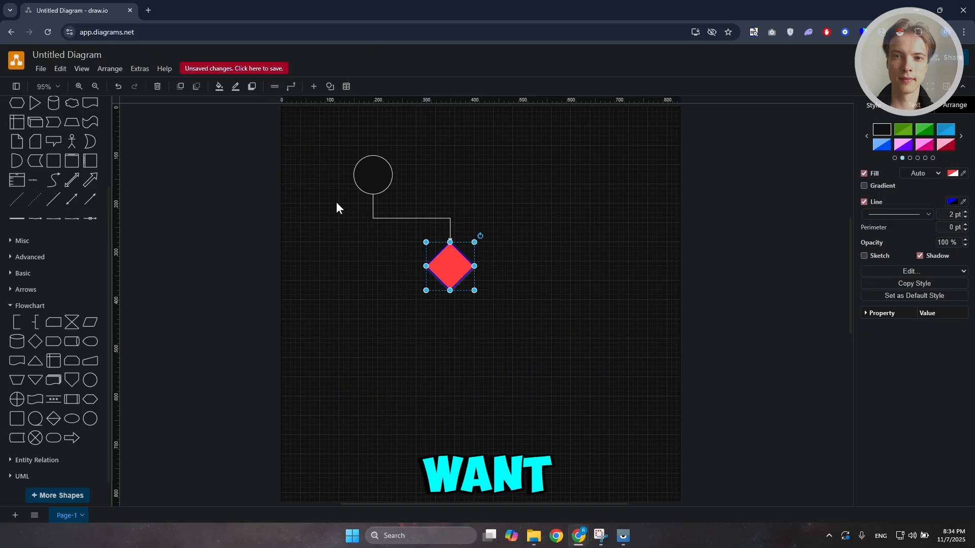
{"action": "left_click", "coordinate": [291, 89]}
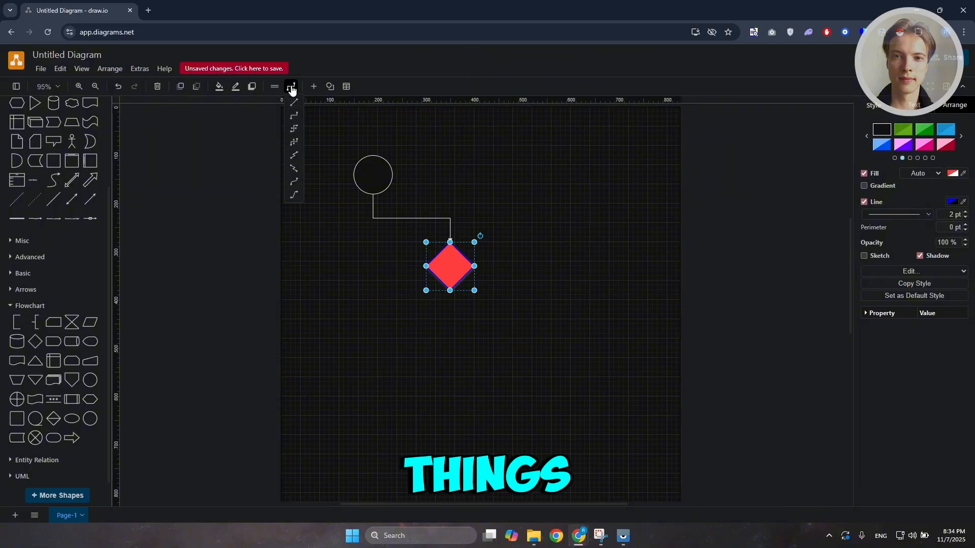
{"action": "left_click", "coordinate": [297, 179]}
Switch the connector to curved waypoints and move the diamond slightly up and left
{"action": "left_click", "coordinate": [389, 215]}
{"action": "left_click", "coordinate": [389, 218]}
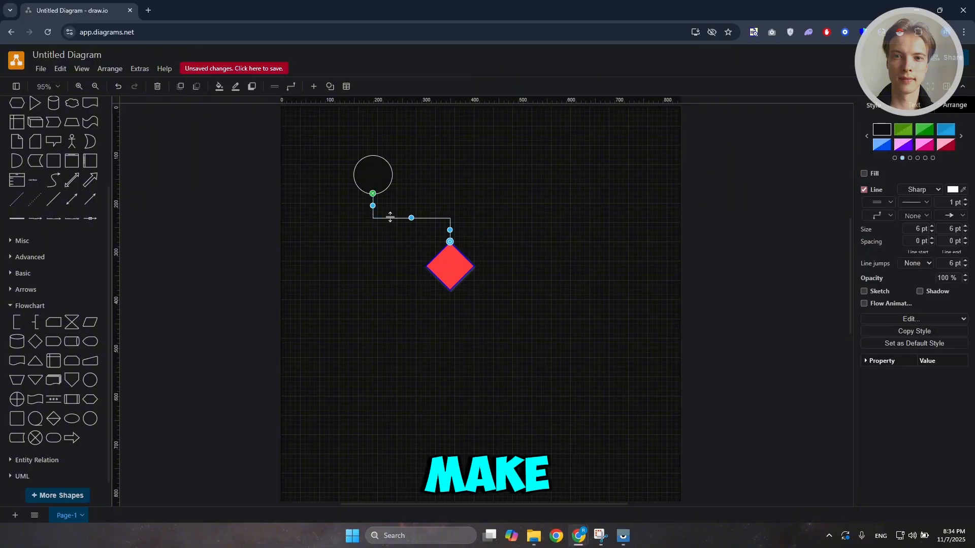
{"action": "left_click", "coordinate": [292, 87]}
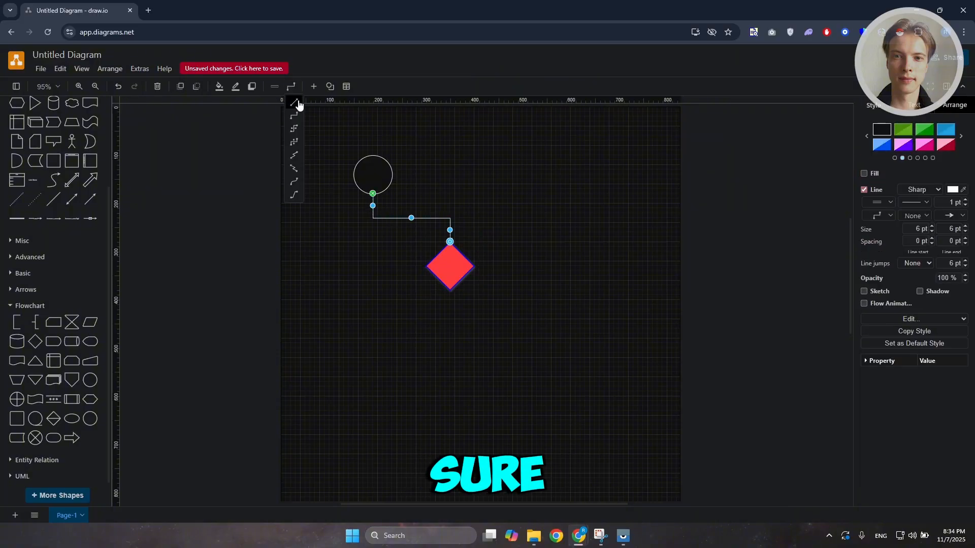
{"action": "left_click", "coordinate": [294, 181]}
{"action": "left_click", "coordinate": [486, 396]}
{"action": "left_click_drag", "start_coordinate": [446, 265], "coordinate": [424, 248]}
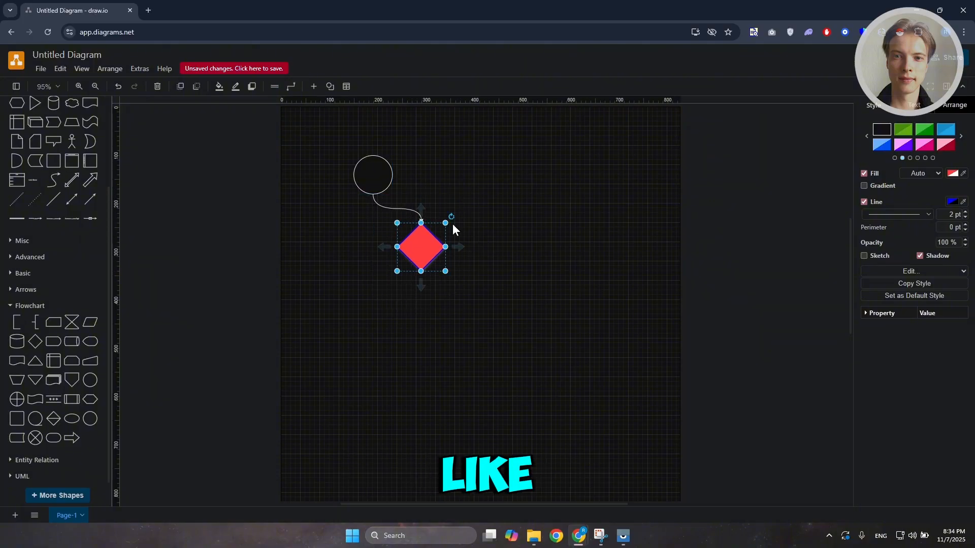
Undo the last two changes and delete the connector between circle and diamond
{"action": "key", "text": "ctrl+z"}
{"action": "key", "text": "ctrl+z"}
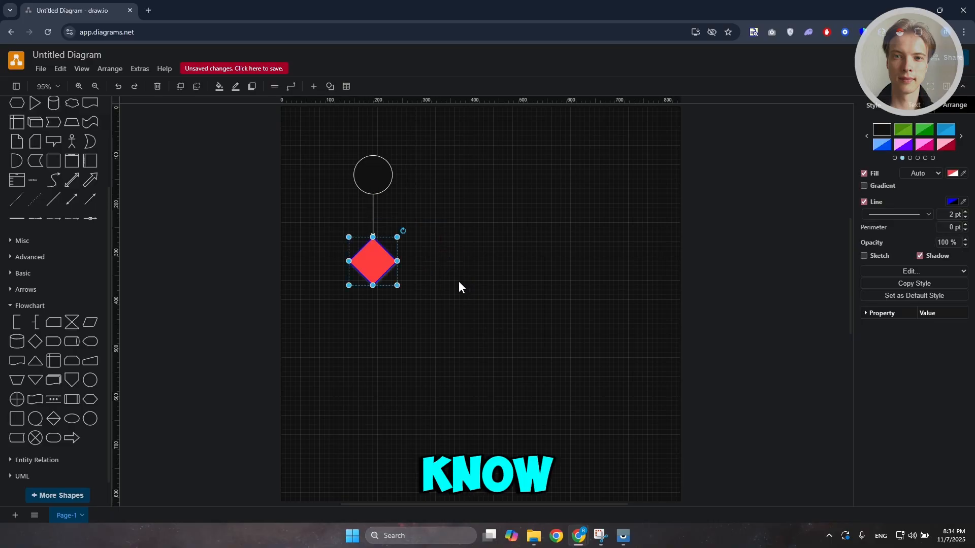
{"action": "key", "text": "Delete"}
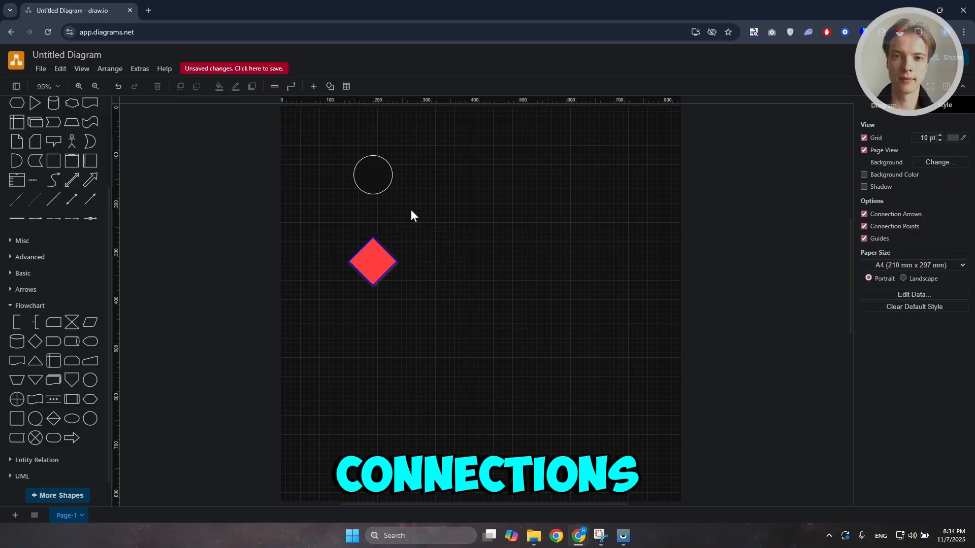
Connect the circle to the diamond with the circle's quick-connect arrow, then undo it
{"action": "mouse_move", "coordinate": [374, 203]}
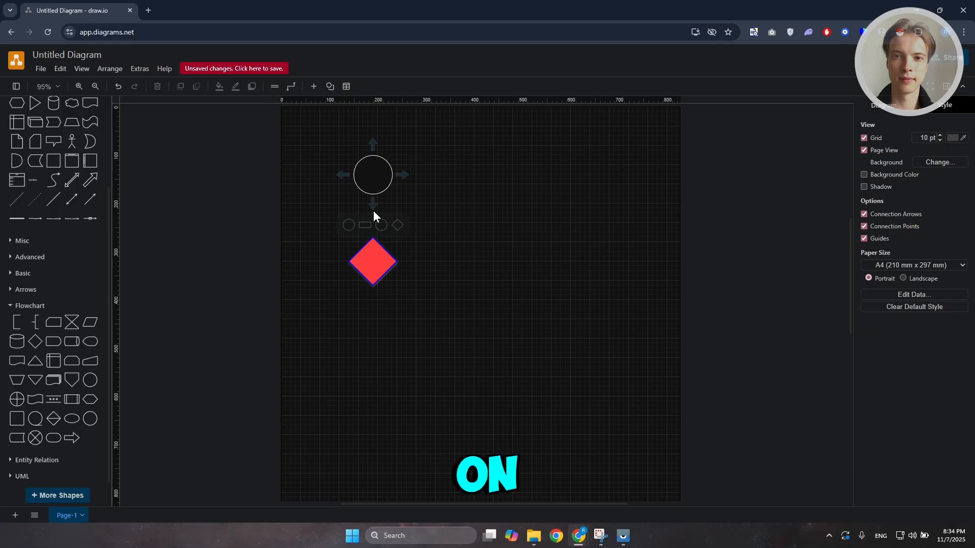
{"action": "left_click", "coordinate": [373, 207]}
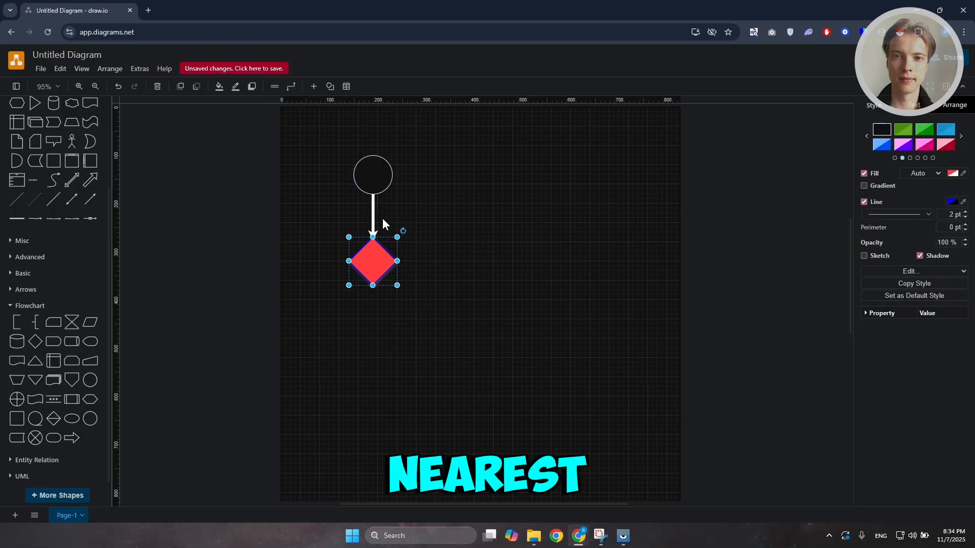
{"action": "key", "text": "ctrl+z"}
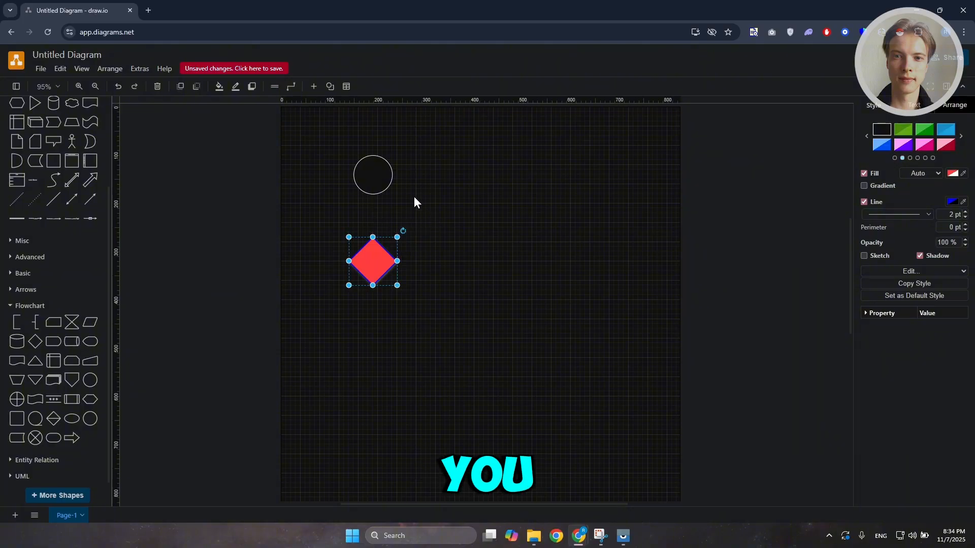
Move the diamond to the lower right, then add and undo a quick-connected circle below the circle
{"action": "left_click_drag", "start_coordinate": [382, 265], "coordinate": [633, 290]}
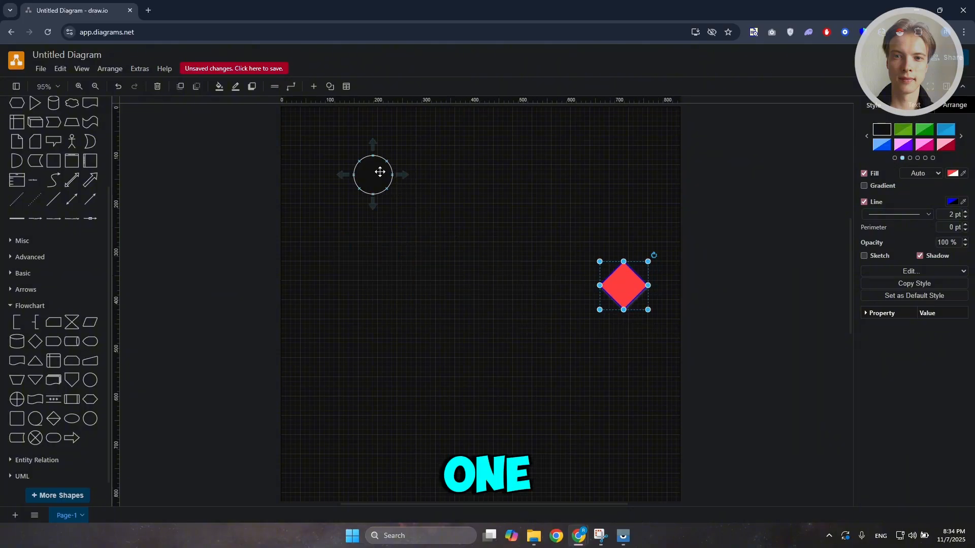
{"action": "mouse_move", "coordinate": [374, 203]}
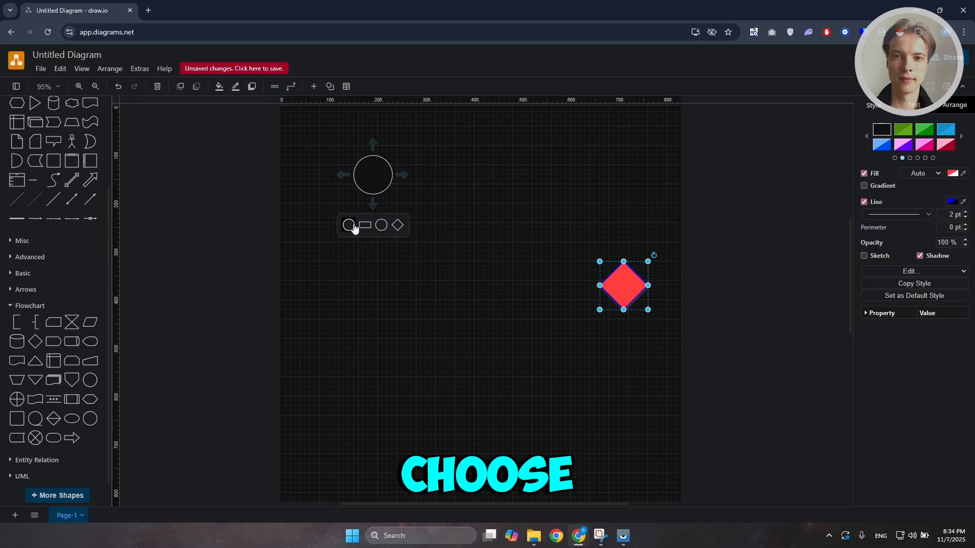
{"action": "left_click", "coordinate": [349, 225]}
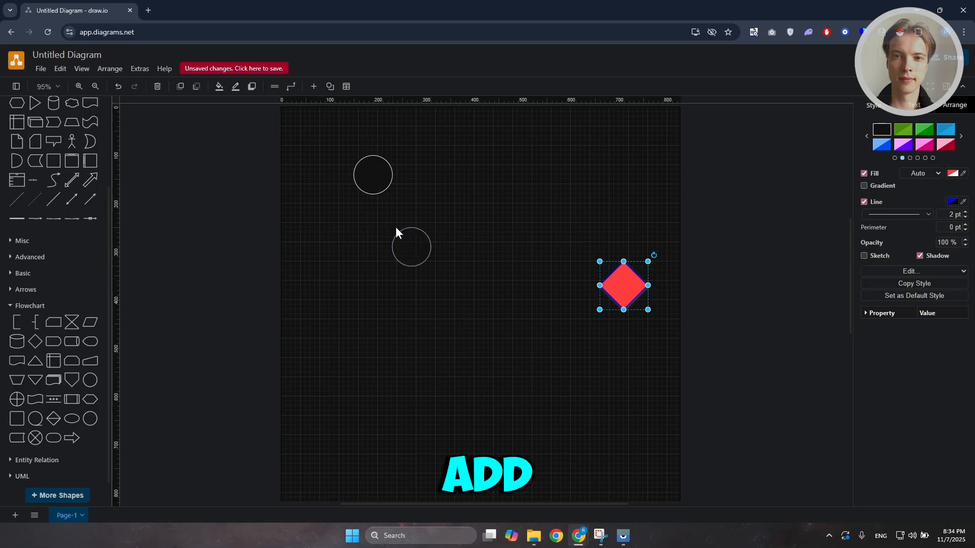
{"action": "key", "text": "ctrl+z"}
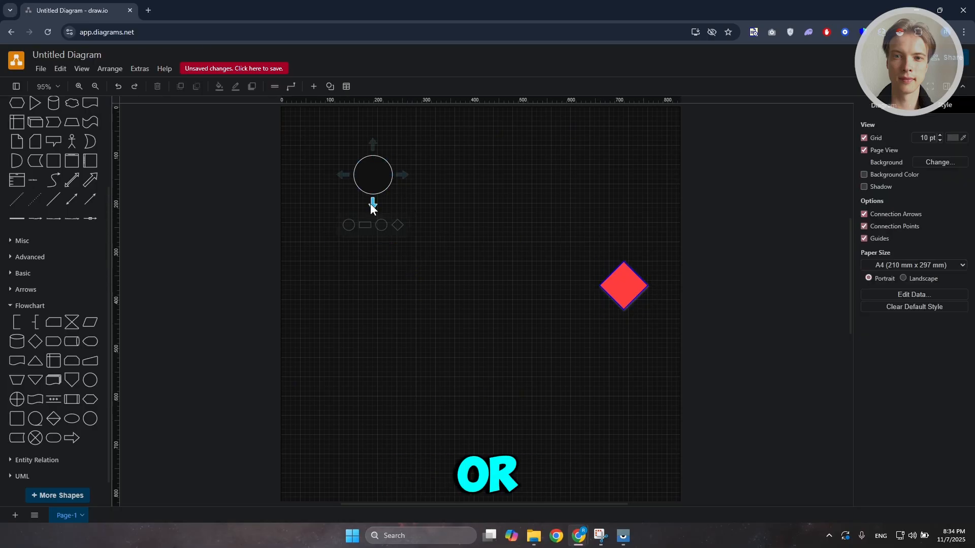
Add a connected rectangle below the circle using the quick-connect shapes
{"action": "left_click", "coordinate": [387, 204]}
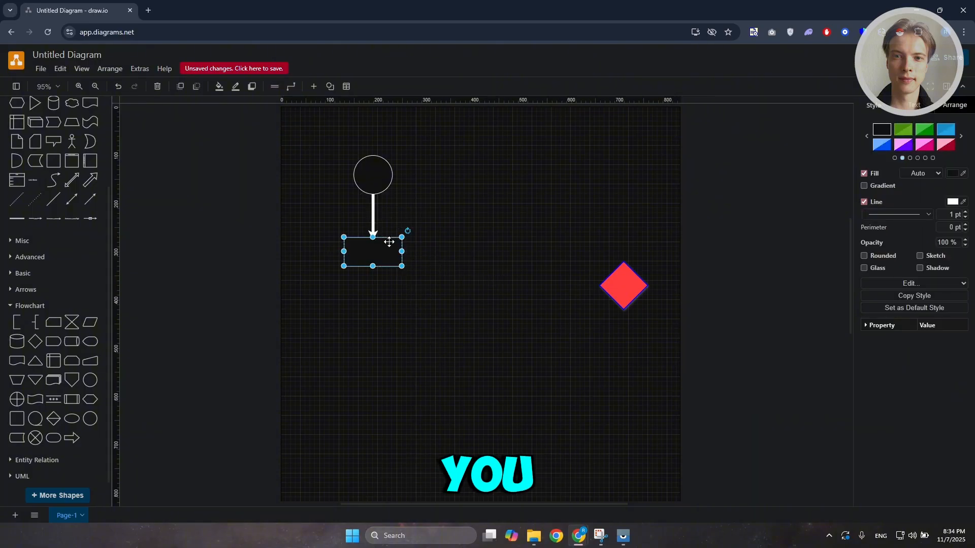
{"action": "left_click", "coordinate": [590, 249]}
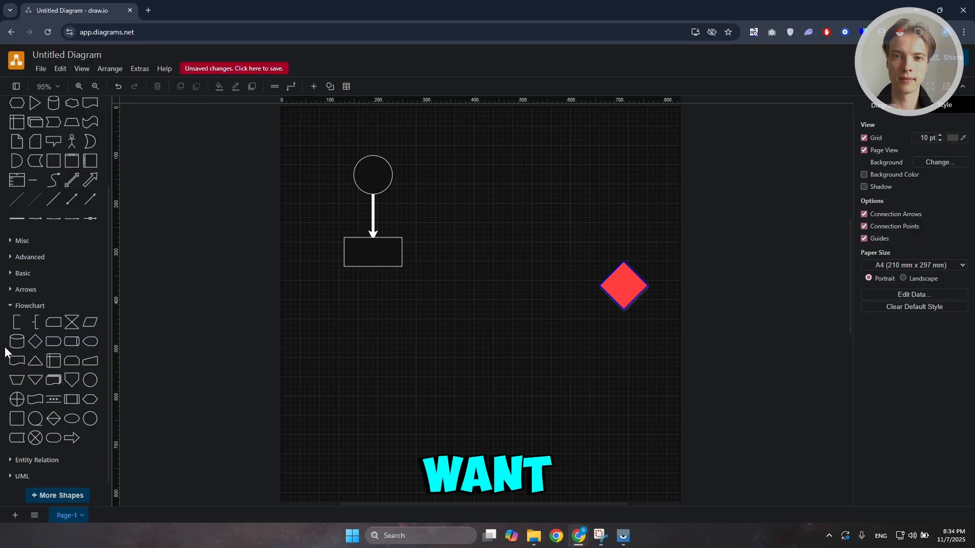
{"action": "scroll", "coordinate": [10, 345], "scroll_direction": "up", "scroll_amount": 3}
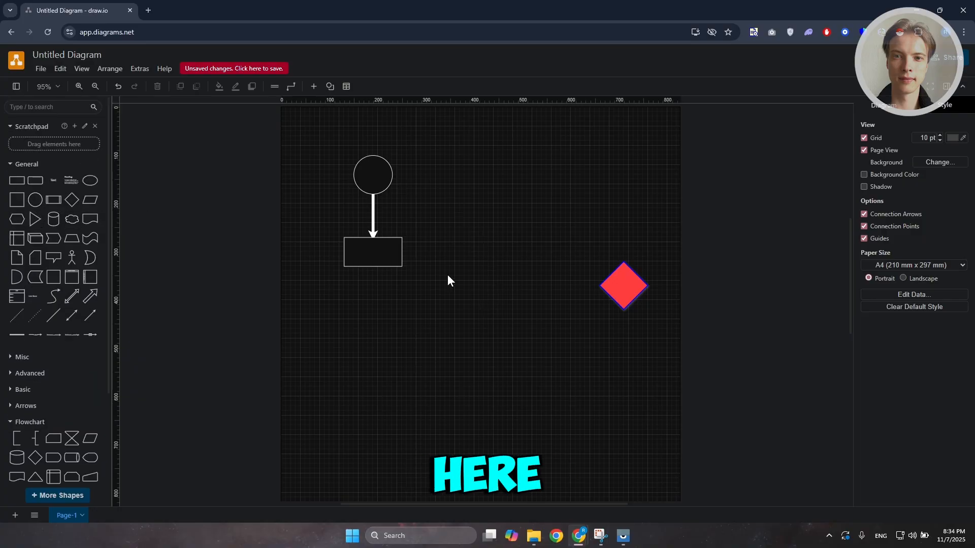
{"action": "left_click", "coordinate": [387, 249]}
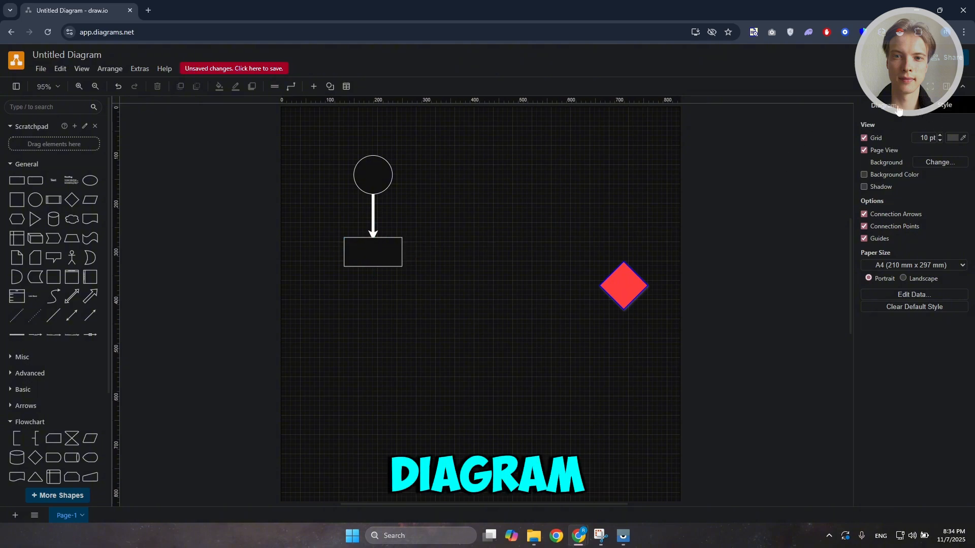
Preview several diagram colour themes in the diagram style options and page through the theme list
{"action": "left_click", "coordinate": [864, 239]}
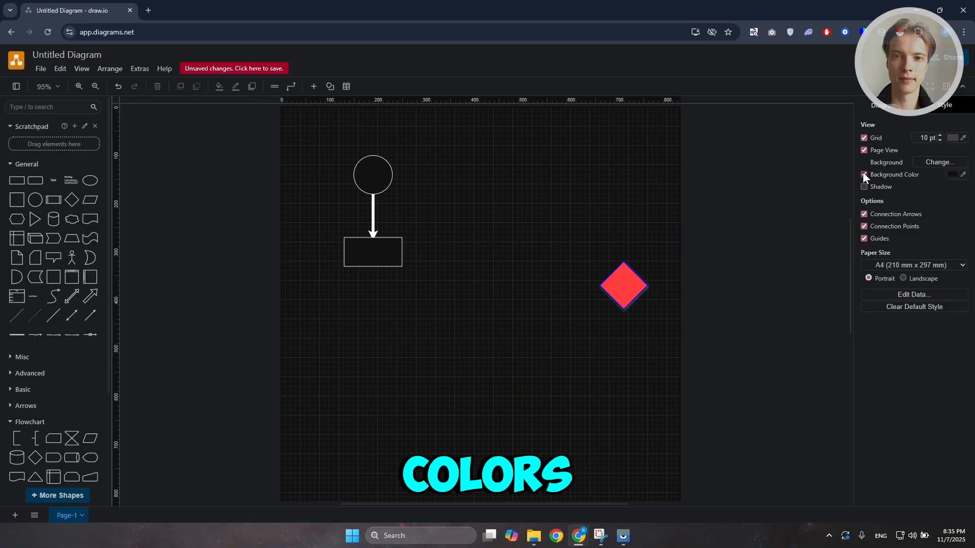
{"action": "left_click", "coordinate": [931, 107]}
{"action": "left_click", "coordinate": [885, 162]}
{"action": "left_click", "coordinate": [934, 157]}
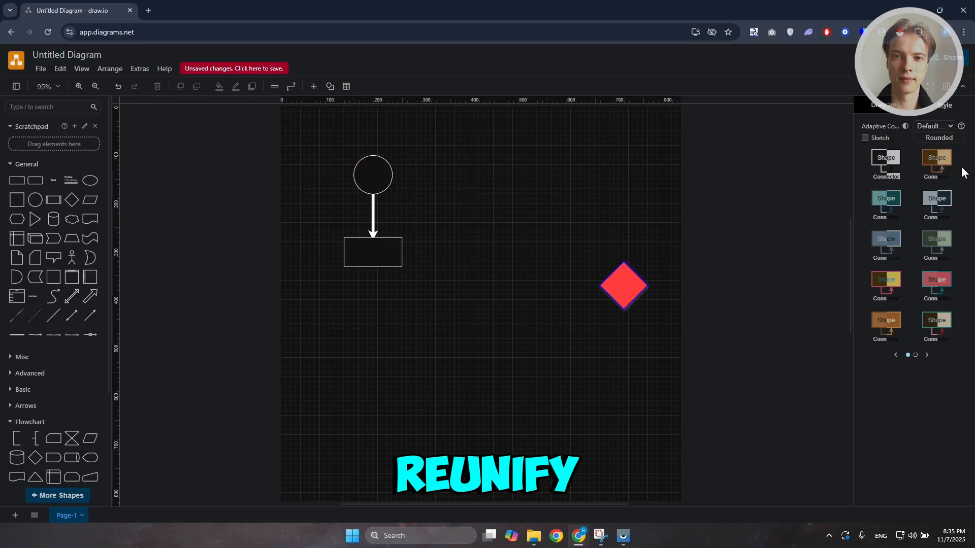
{"action": "left_click", "coordinate": [945, 206]}
{"action": "left_click", "coordinate": [881, 201]}
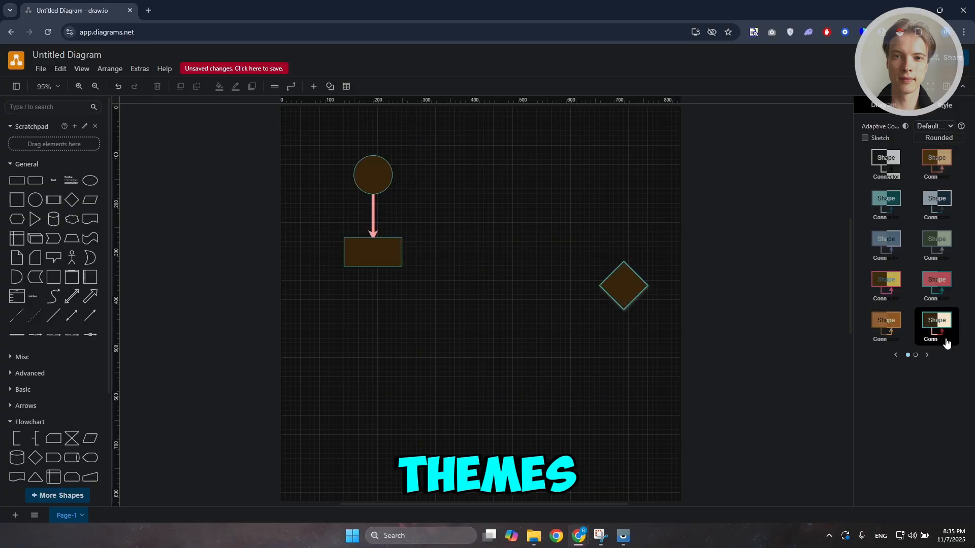
{"action": "left_click", "coordinate": [927, 355]}
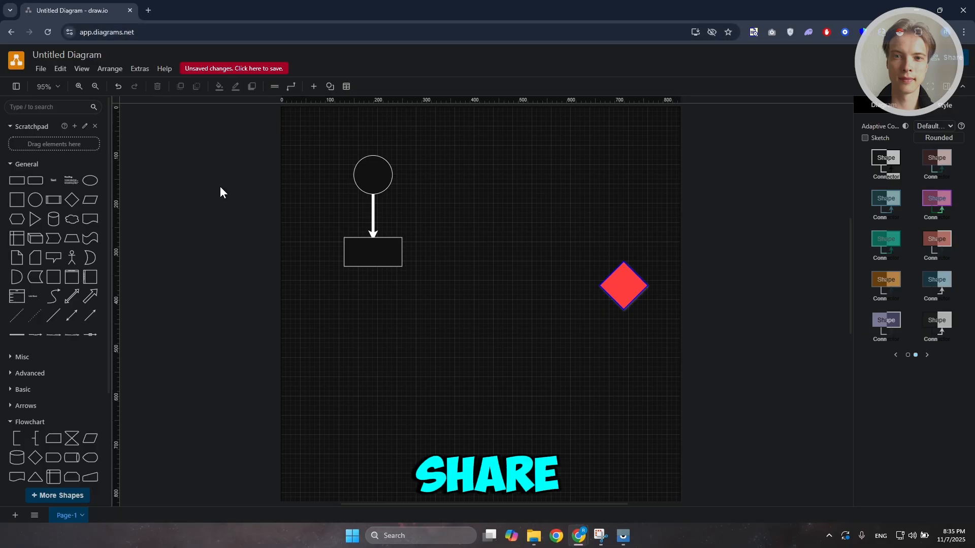
Try to share the diagram and cancel the Google Drive save prompt
{"action": "left_click", "coordinate": [939, 57]}
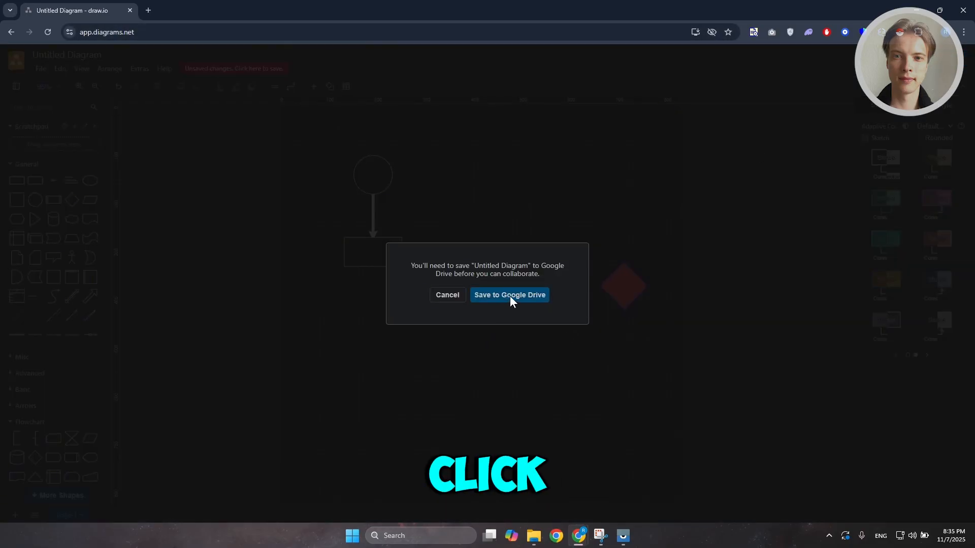
{"action": "left_click", "coordinate": [446, 294]}
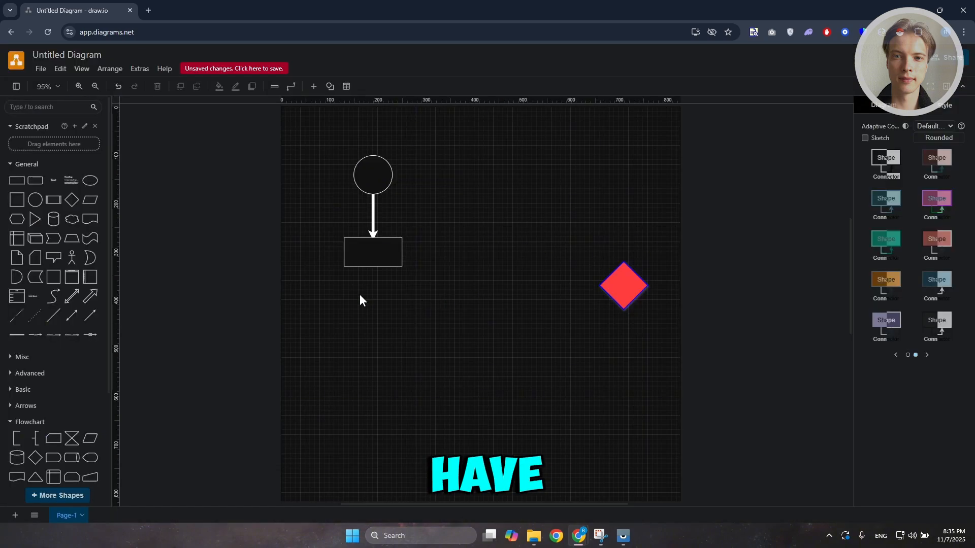
Open the Save As dialog, review its file type and location options, and cancel
{"action": "left_click", "coordinate": [40, 69]}
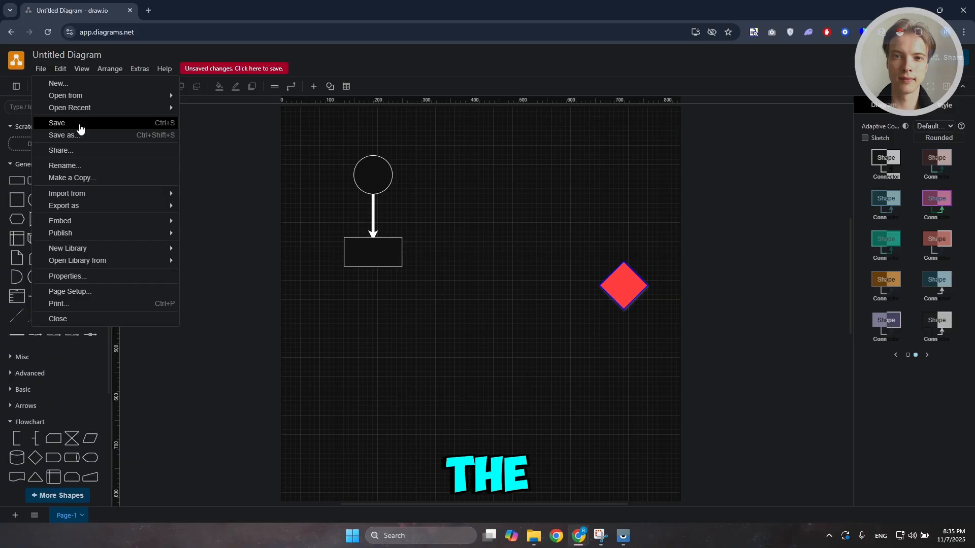
{"action": "left_click", "coordinate": [83, 136]}
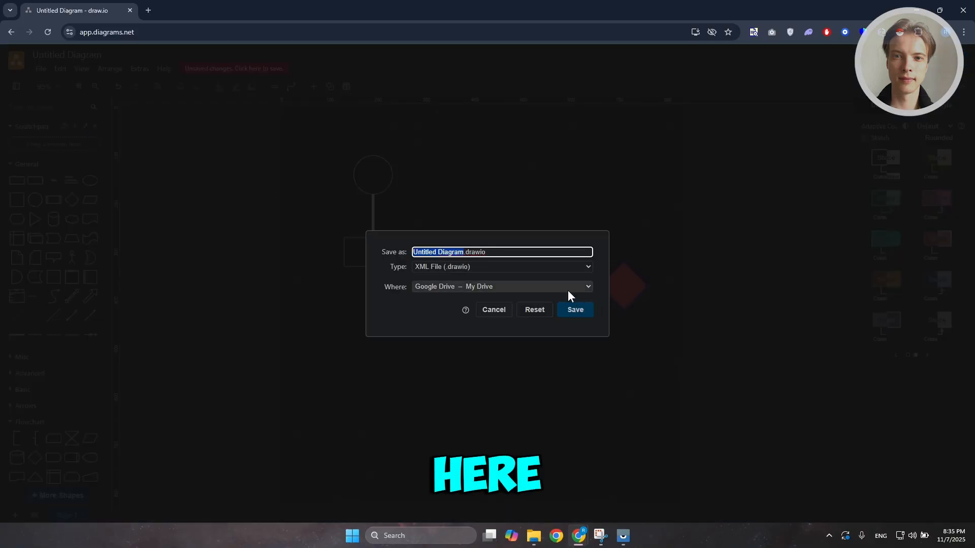
{"action": "left_click", "coordinate": [505, 266]}
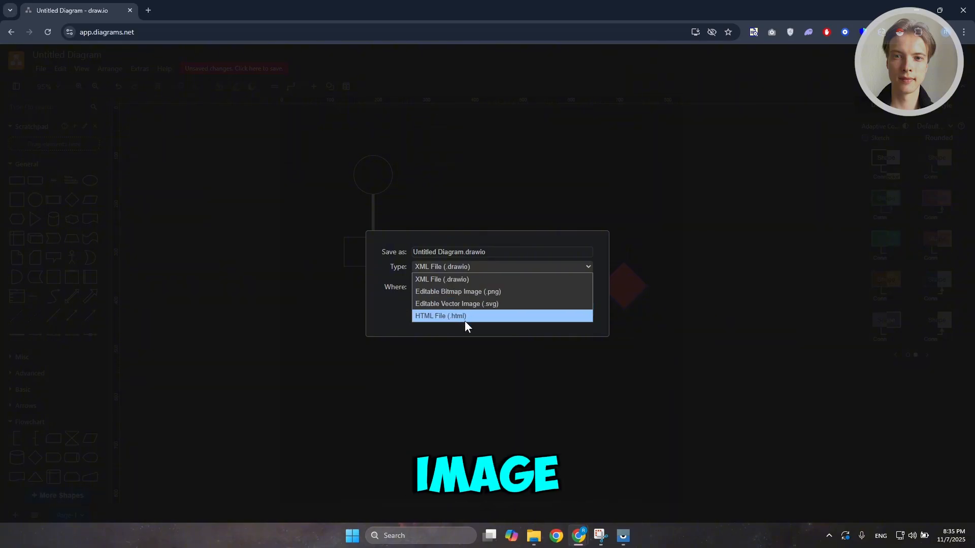
{"action": "left_click", "coordinate": [419, 326]}
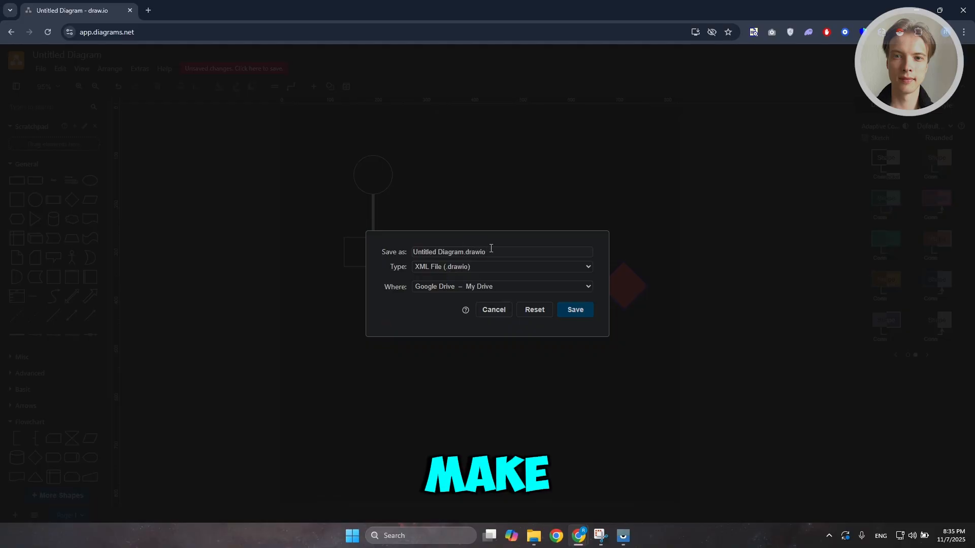
{"action": "left_click_drag", "start_coordinate": [491, 249], "coordinate": [404, 258]}
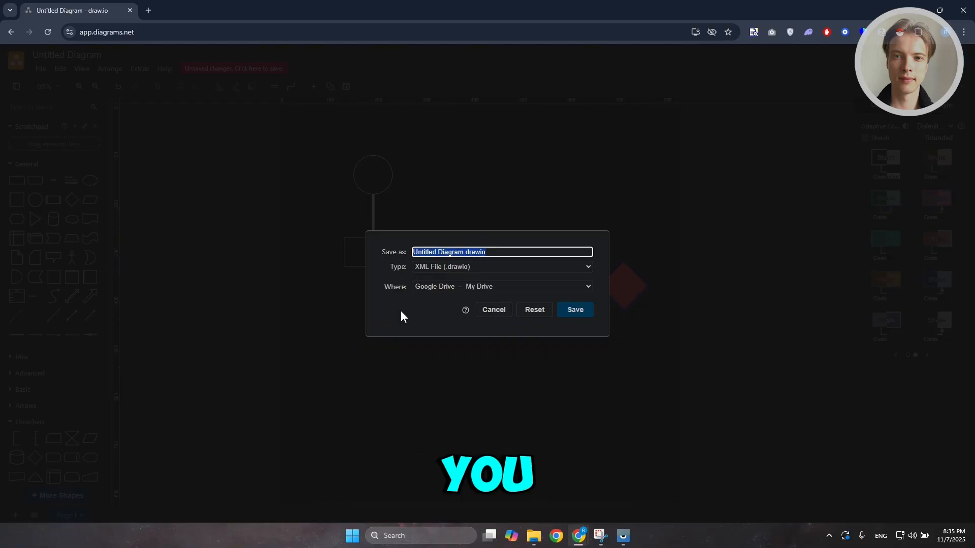
{"action": "left_click", "coordinate": [454, 251]}
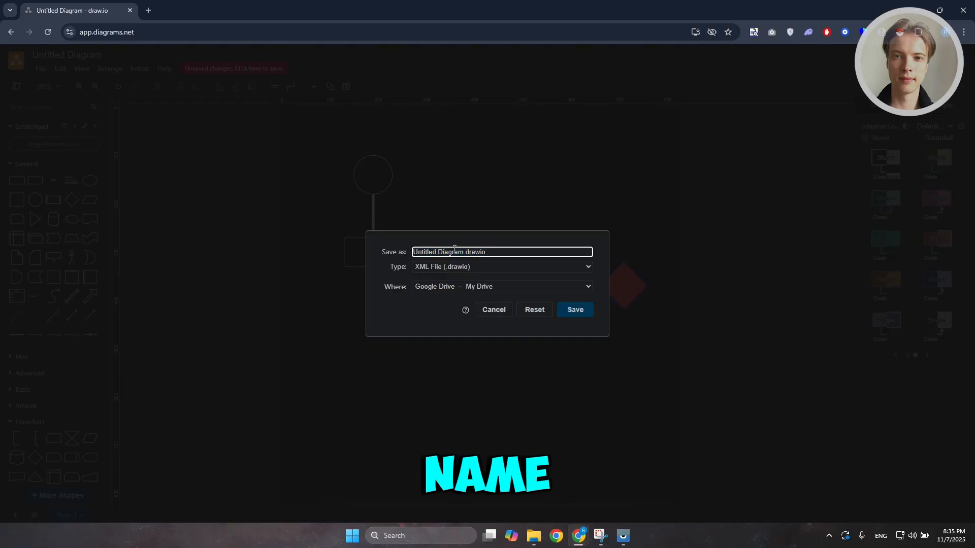
{"action": "left_click", "coordinate": [450, 286]}
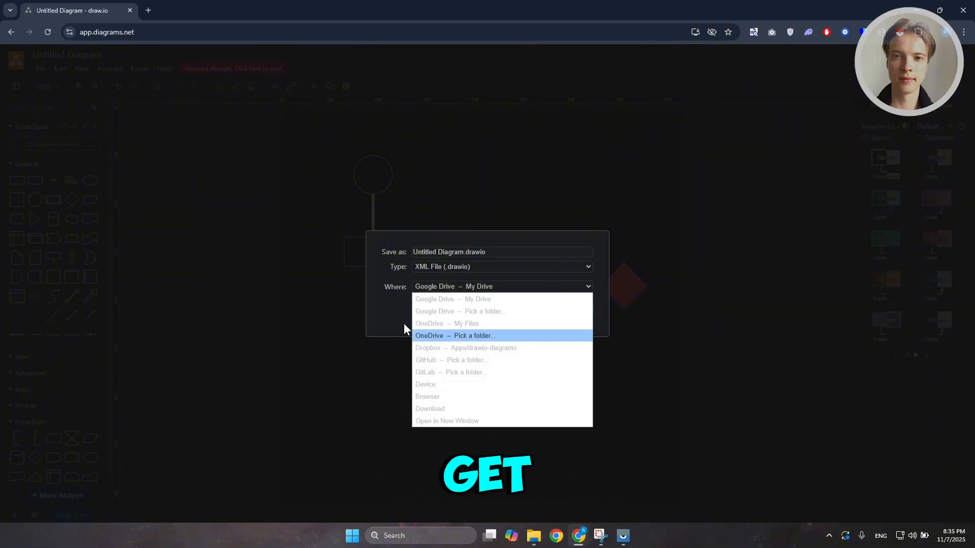
{"action": "left_click", "coordinate": [379, 310]}
{"action": "left_click", "coordinate": [497, 311]}
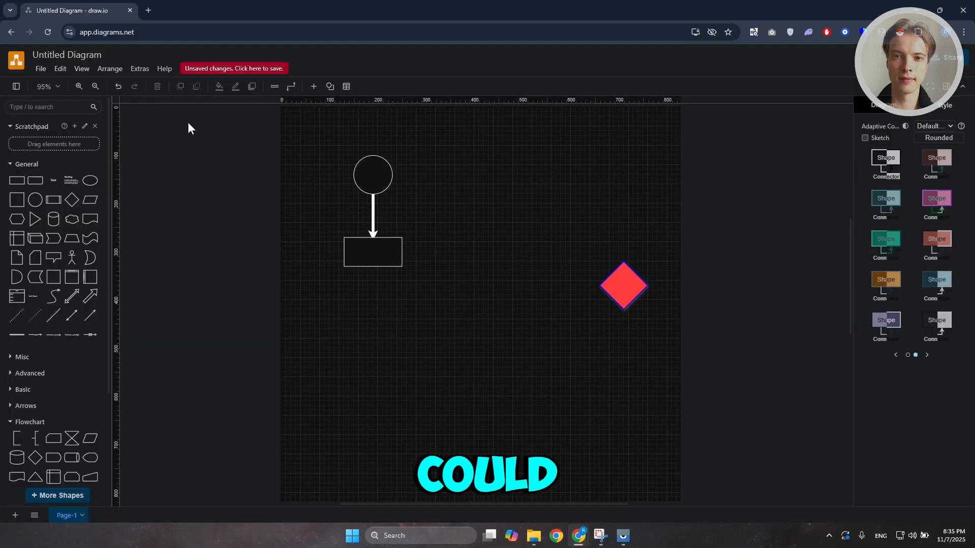
Browse the File menu's Open from and other options, then close the menu
{"action": "left_click", "coordinate": [40, 68]}
{"action": "mouse_move", "coordinate": [94, 95]}
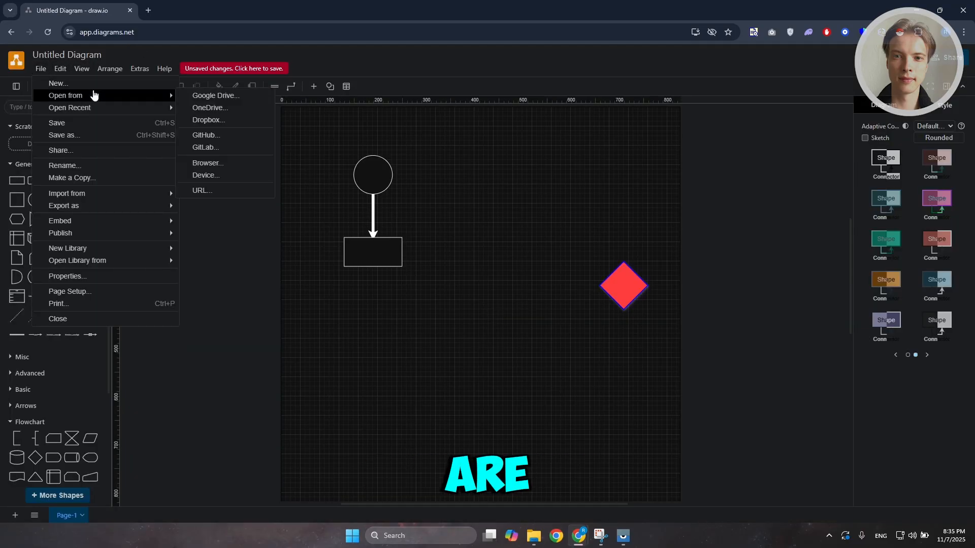
{"action": "mouse_move", "coordinate": [88, 206]}
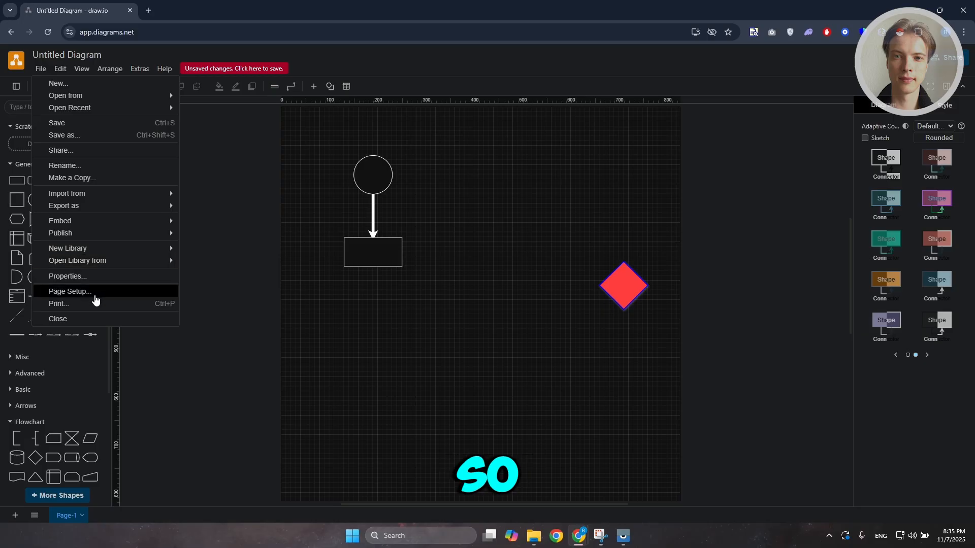
{"action": "left_click", "coordinate": [219, 166]}
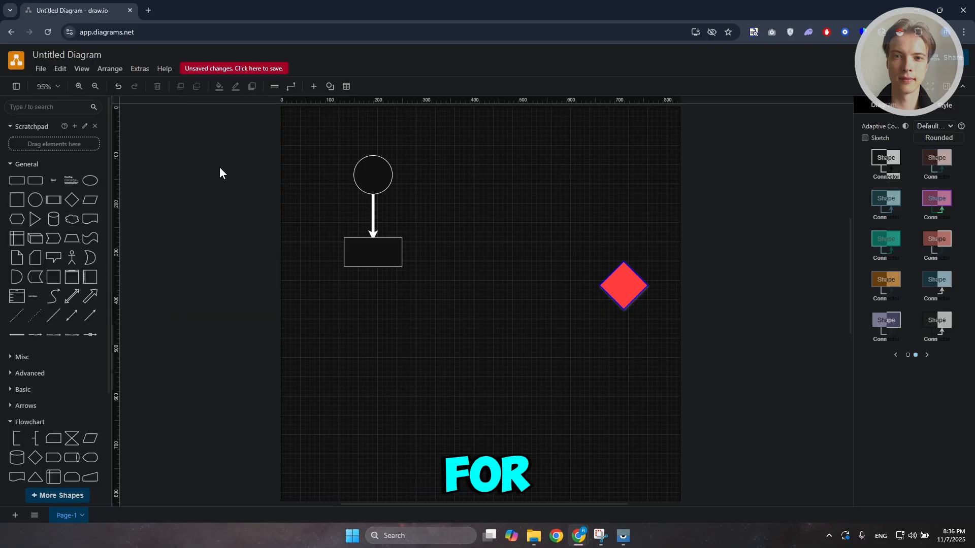